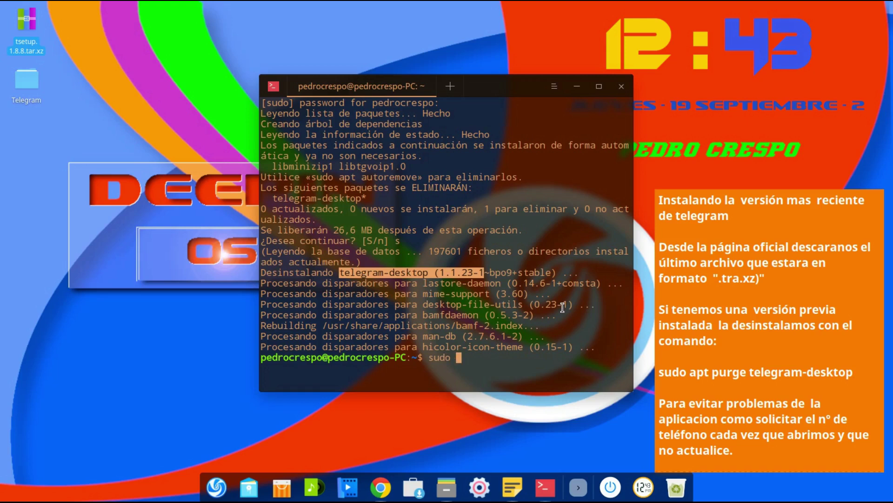
Step: Run sudo apt autoremove in the terminal and confirm the removal of the leftover packages with "s"
type("autoremove")
key("Return")
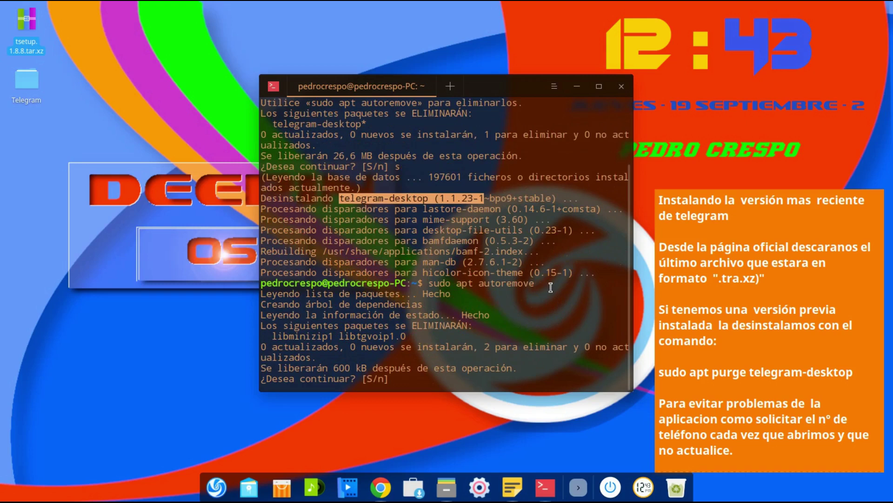
type("s")
key("Return")
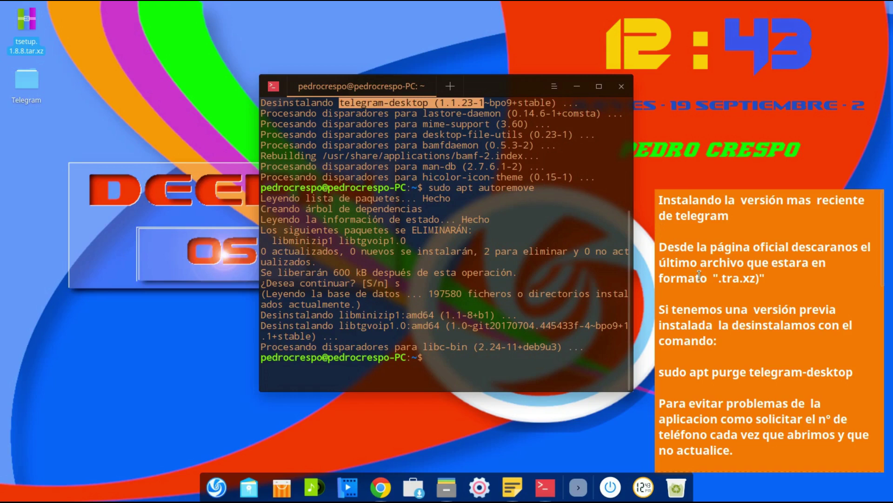
Step: Close the terminal, then open the personal folder in the file manager with its hidden files shown
left_click(751, 296)
scroll(751, 296, "down", 3)
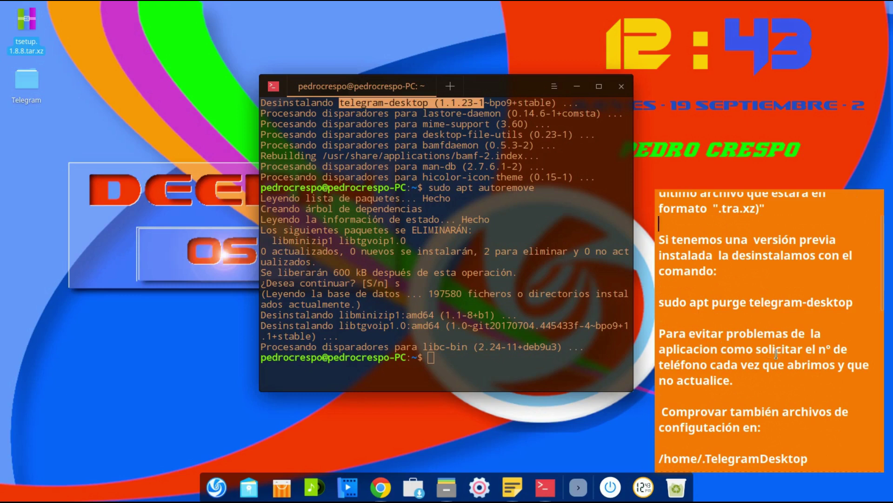
scroll(809, 344, "down", 1)
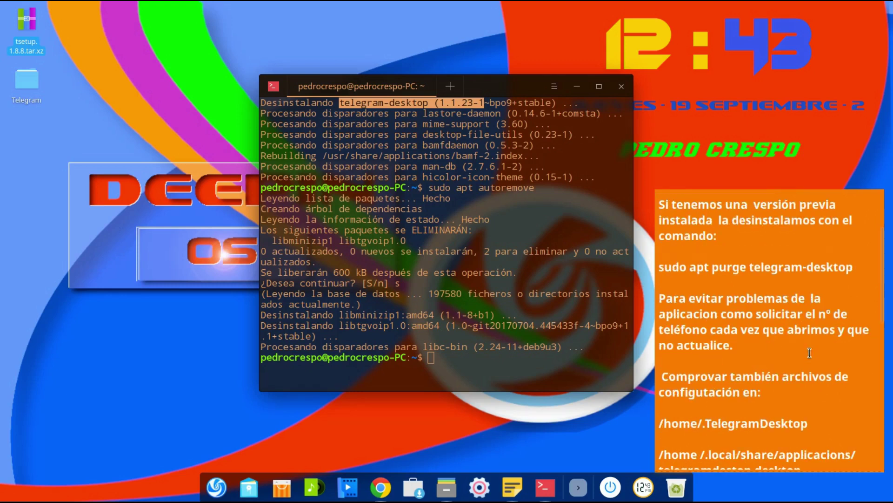
scroll(748, 357, "down", 2)
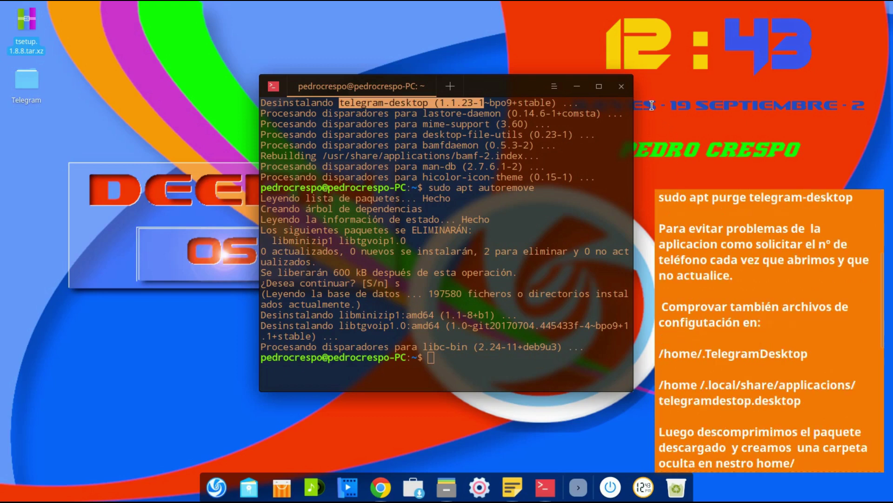
left_click(617, 88)
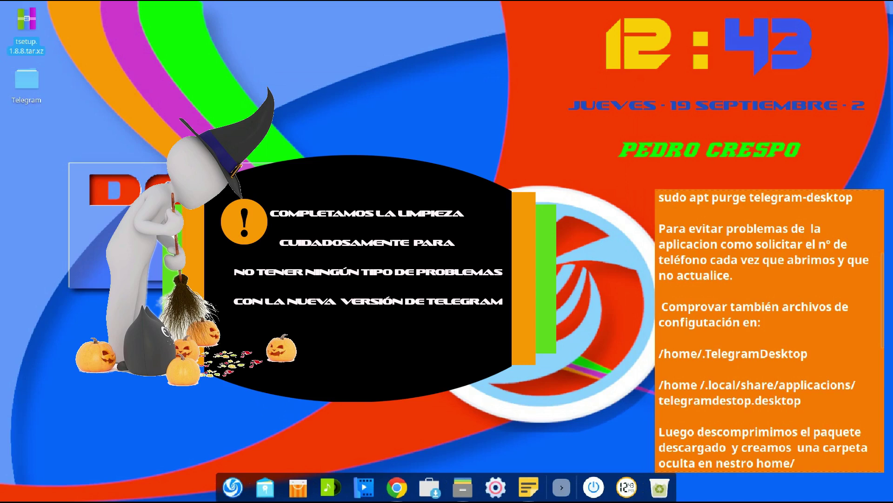
left_click(472, 486)
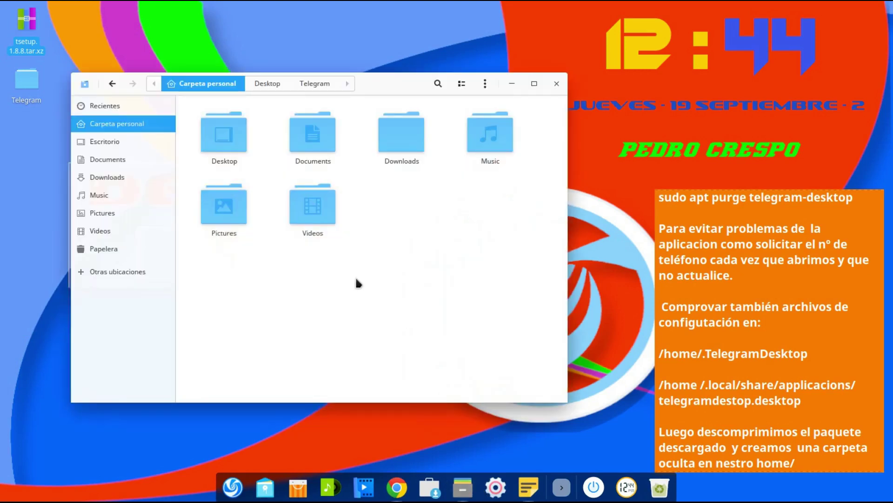
key("ctrl+h")
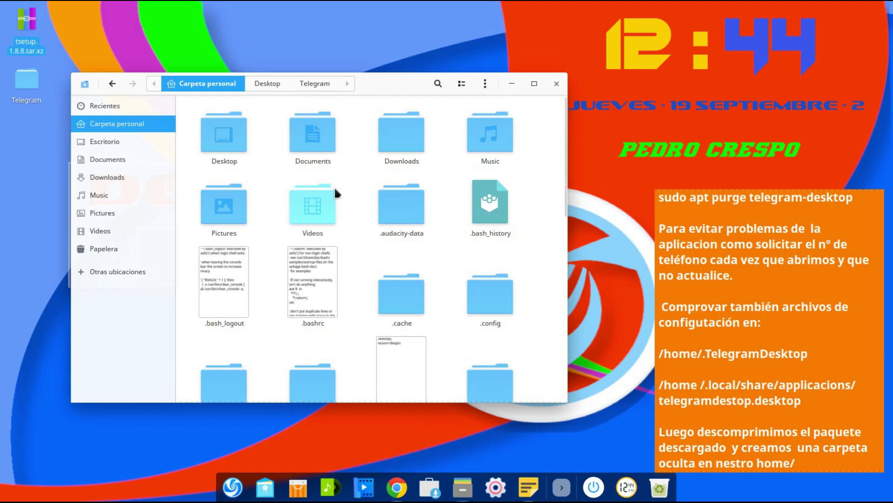
Step: Look inside the hidden .TelegramDesktop folder in the personal folder, then move that folder to the trash
scroll(340, 183, "down", 1)
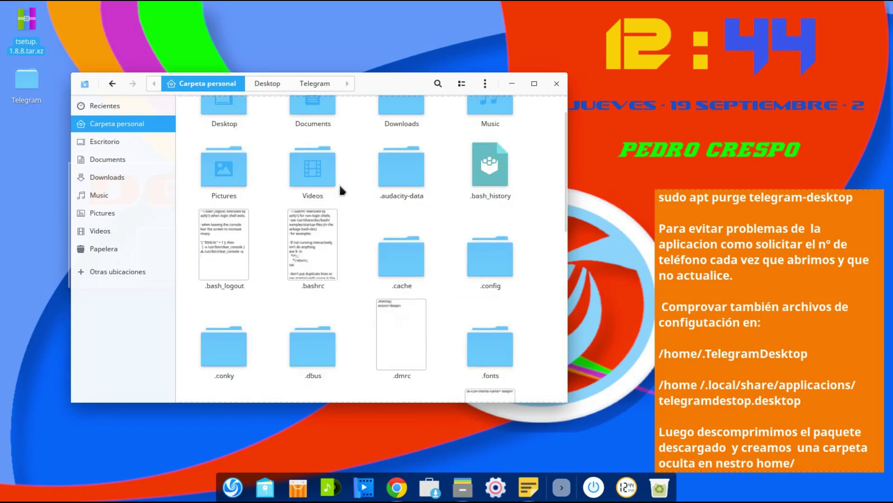
scroll(341, 181, "down", 6)
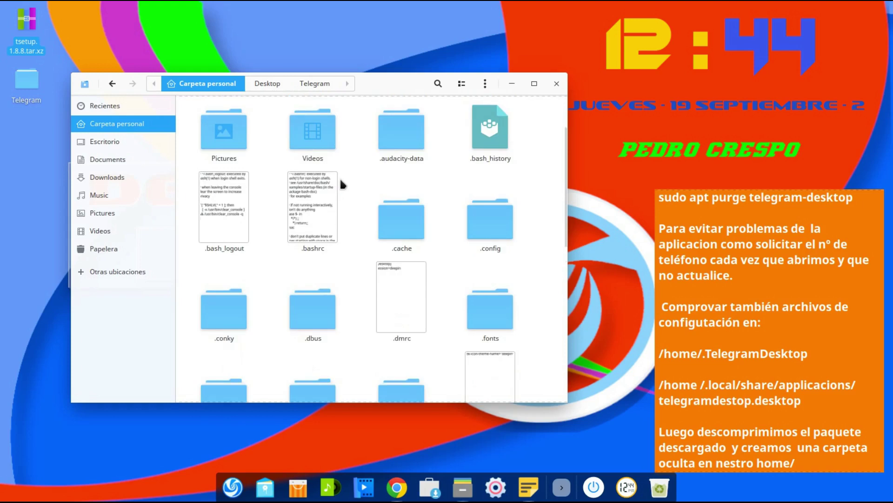
scroll(341, 184, "down", 3)
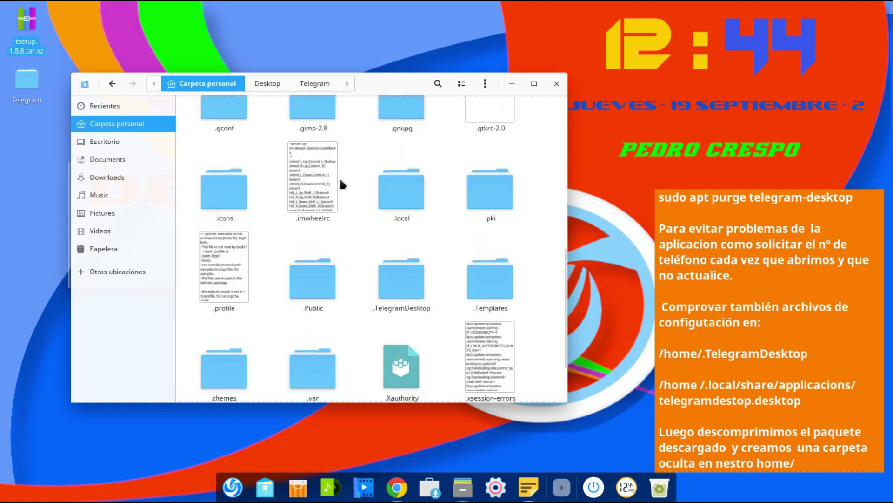
left_click(385, 277)
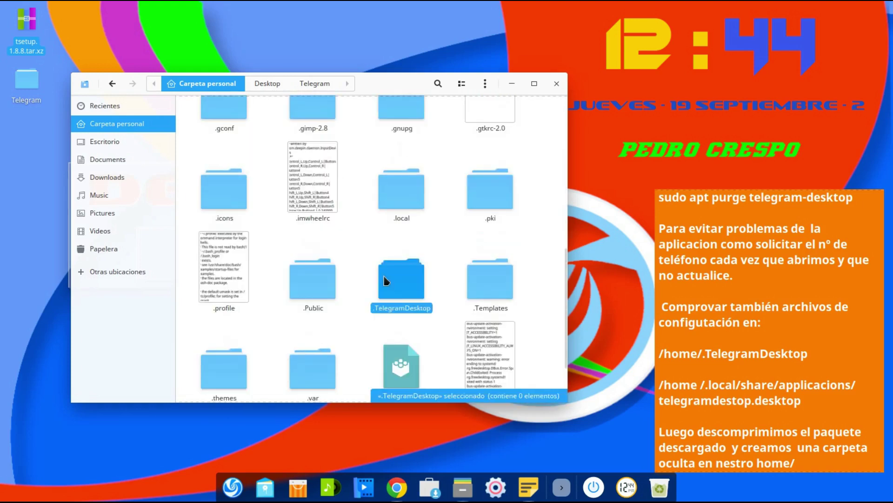
right_click(384, 279)
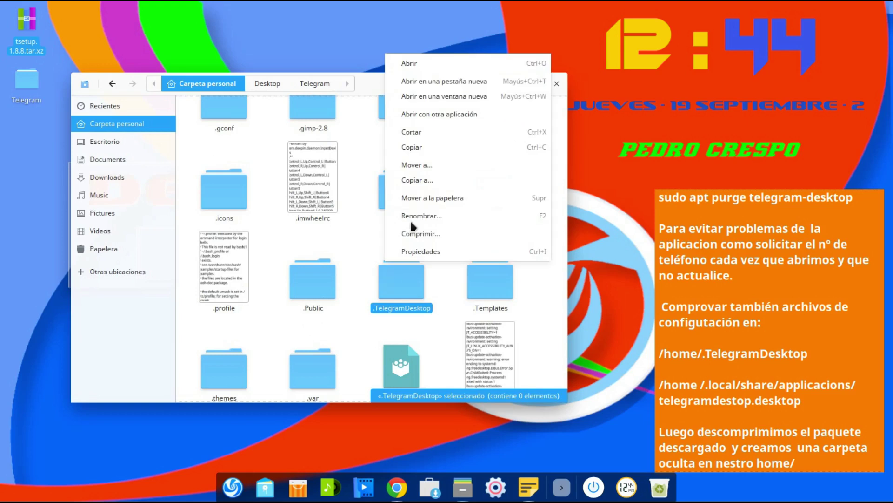
left_click(409, 58)
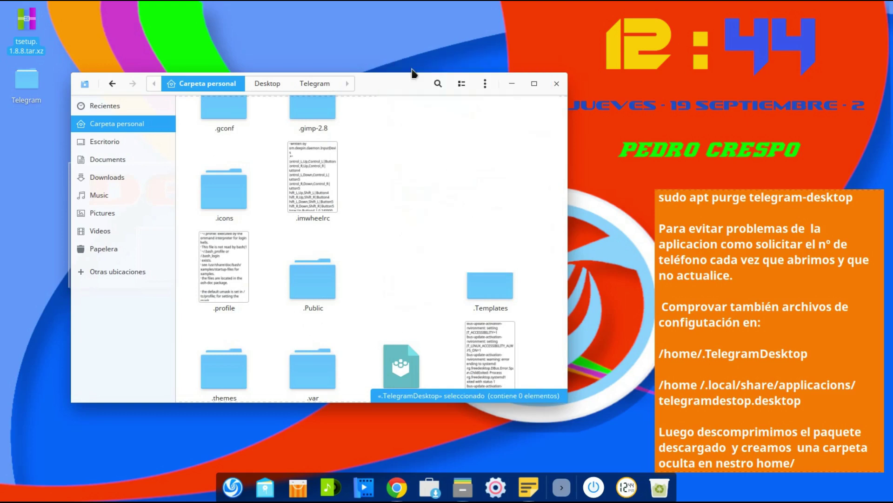
left_click(214, 85)
right_click(404, 357)
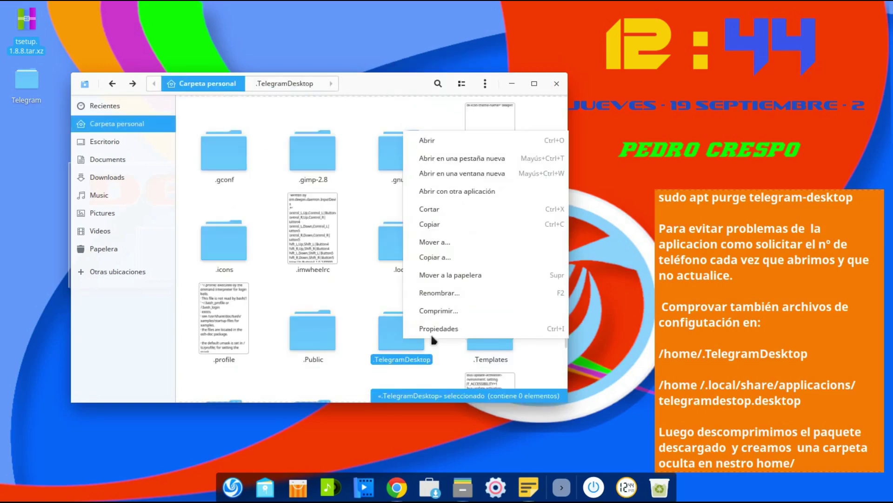
left_click(473, 273)
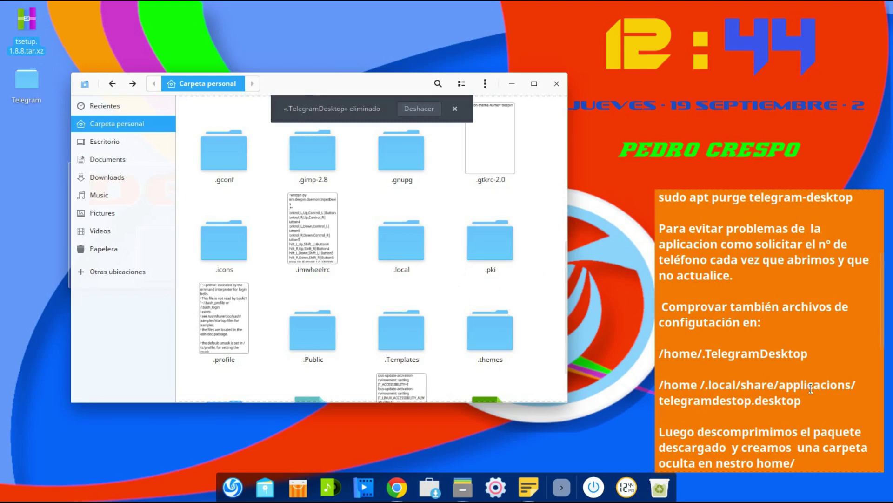
Step: Open the .local/share/applications folder inside the personal folder
left_click(408, 236)
right_click(410, 246)
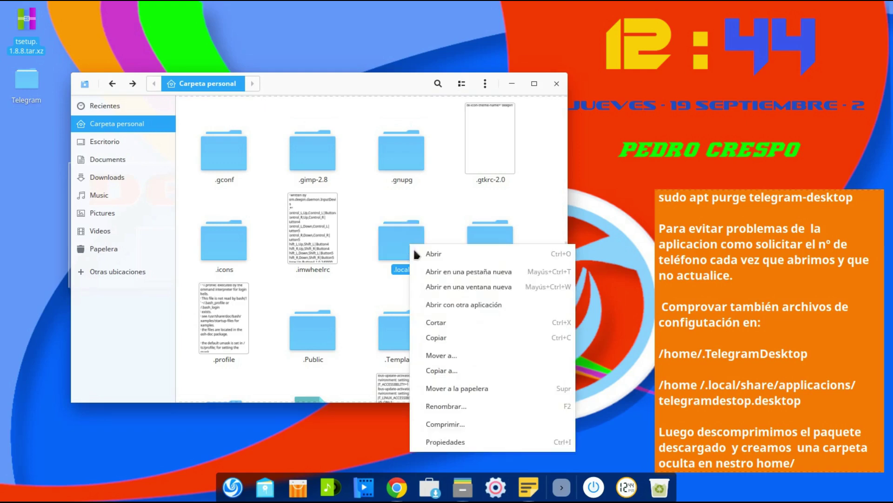
left_click(421, 254)
left_click(221, 137)
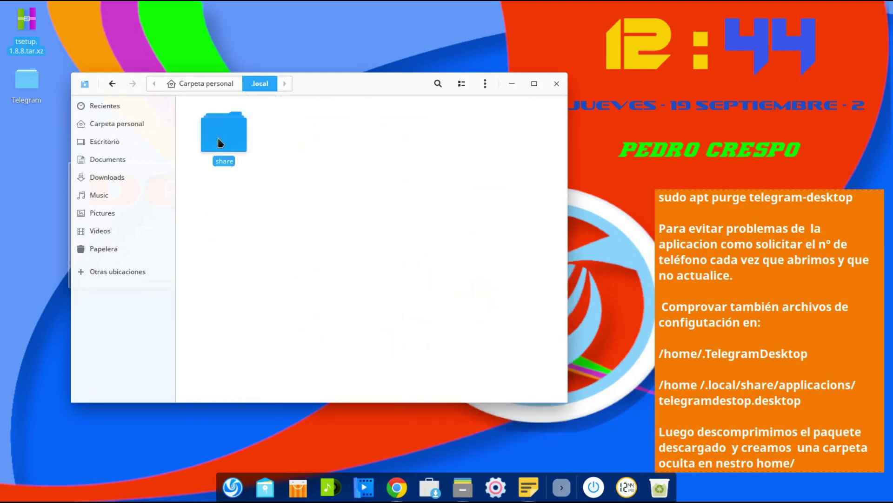
right_click(219, 139)
left_click(240, 146)
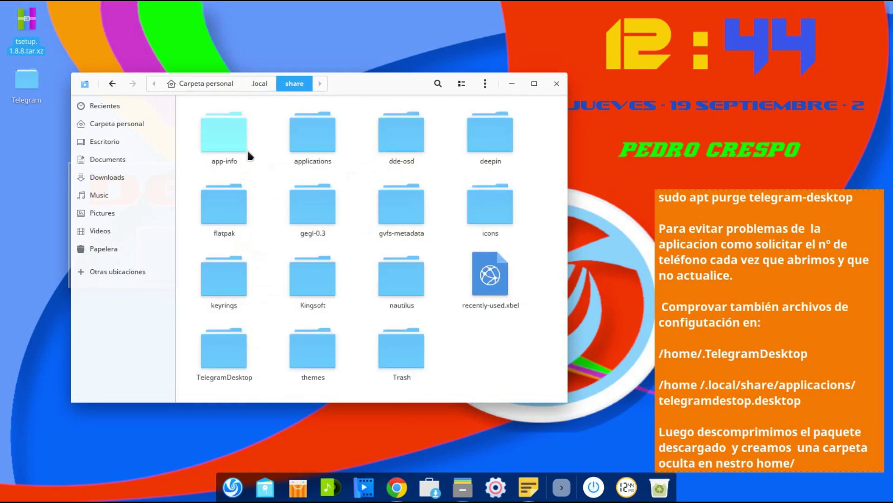
left_click(303, 143)
right_click(304, 145)
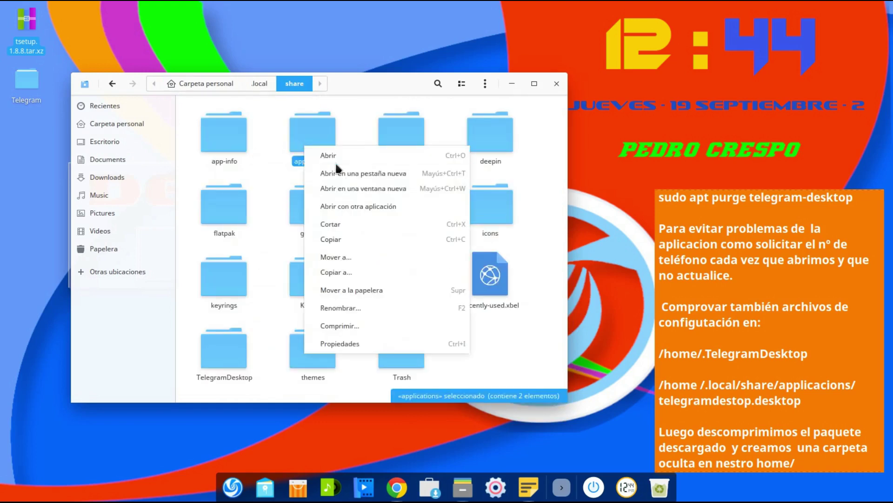
left_click(331, 156)
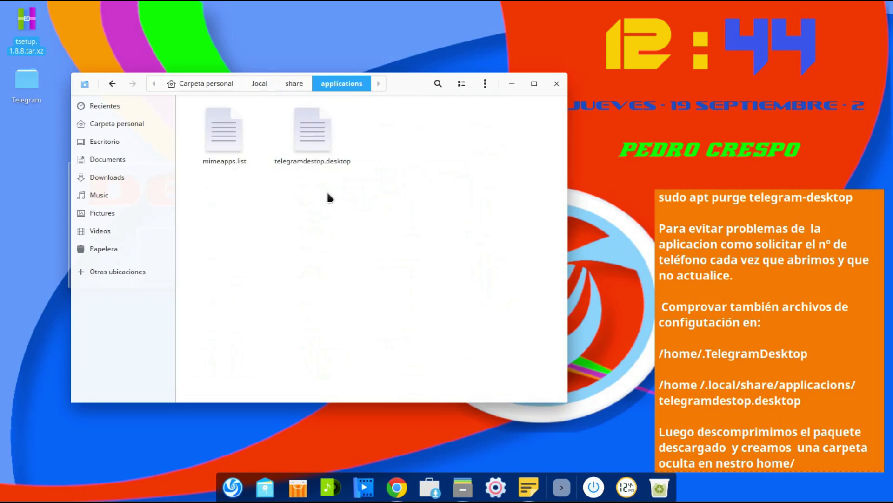
Step: Move the telegramdestop.desktop file in the applications folder to the trash
left_click_drag(352, 185, 302, 127)
left_click_drag(379, 179, 315, 135)
right_click(316, 135)
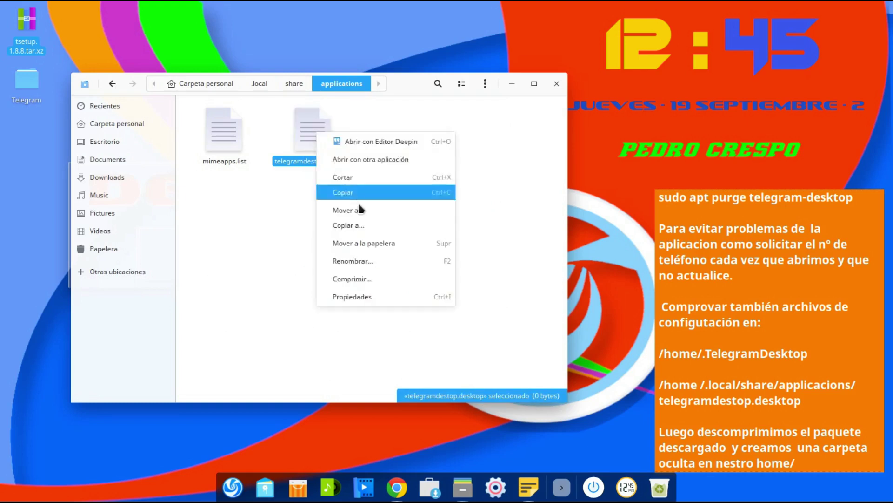
left_click(370, 244)
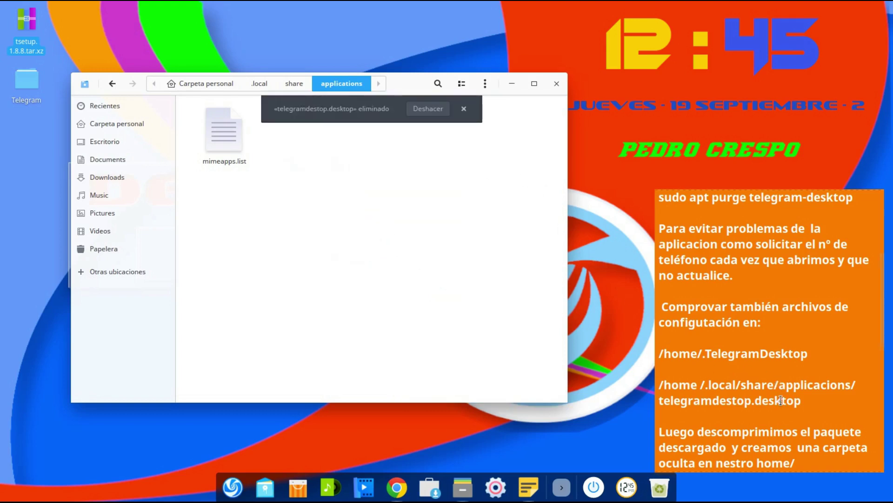
Step: Rename the extracted Telegram folder on the desktop to .Telegram so that it is hidden
scroll(785, 415, "down", 5)
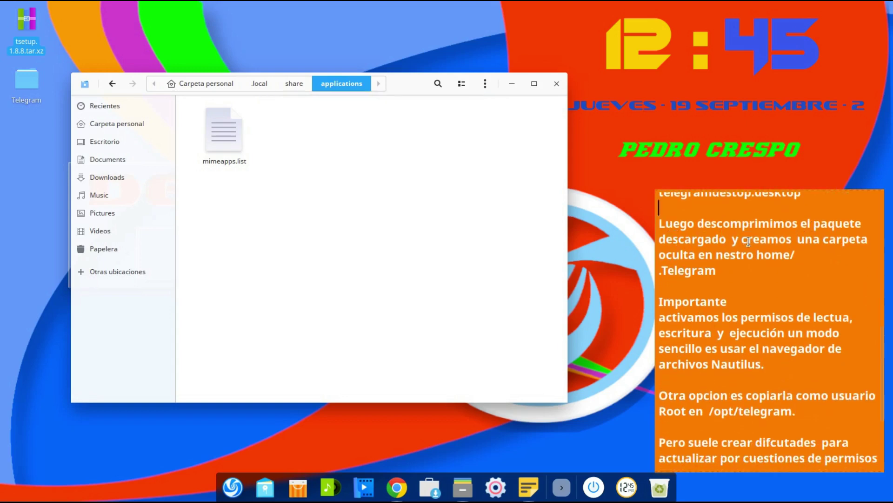
scroll(748, 241, "up", 2)
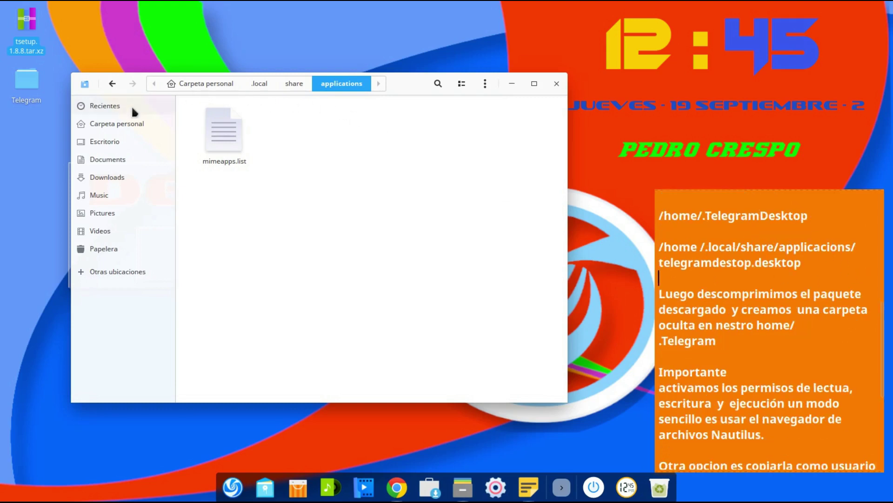
left_click(130, 142)
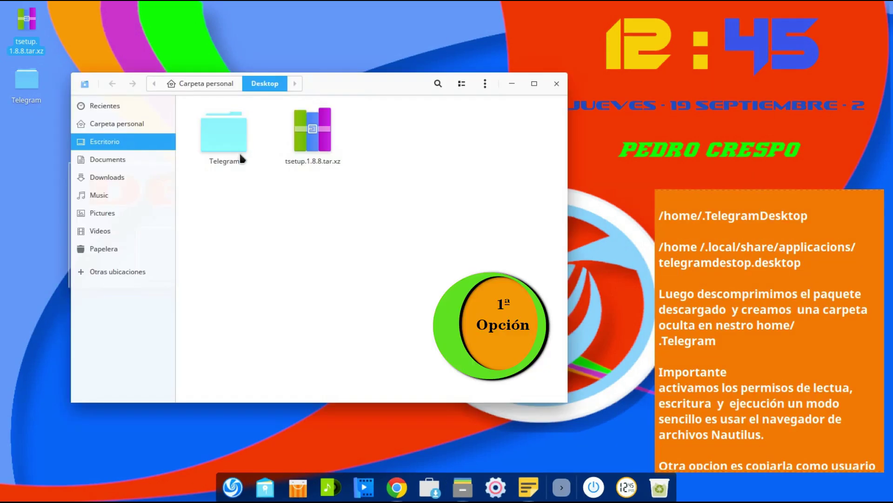
left_click(231, 148)
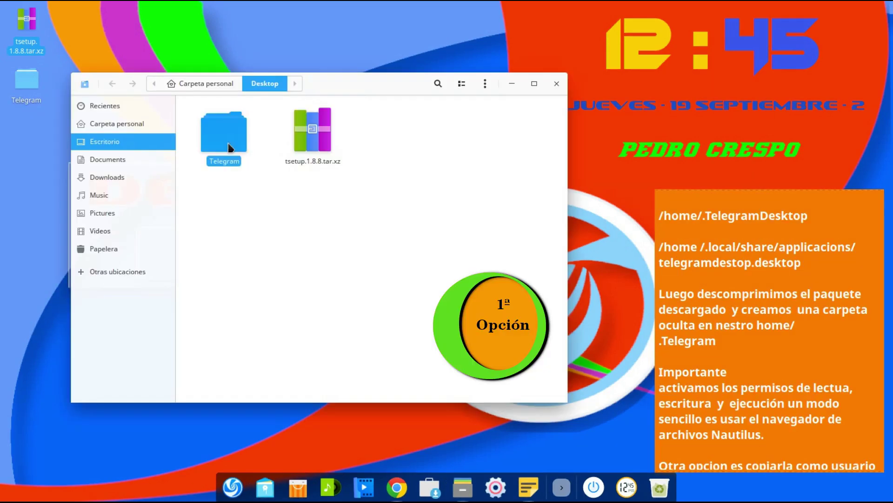
right_click(228, 147)
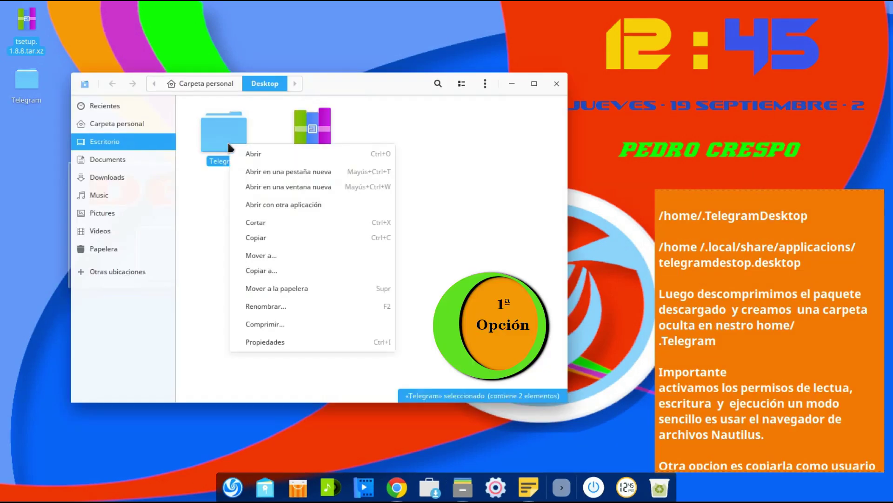
left_click(285, 307)
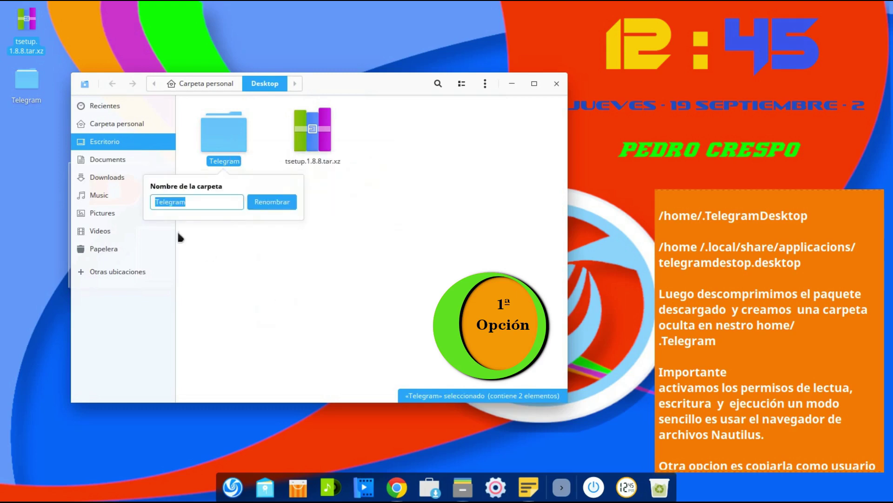
left_click(157, 203)
type(".")
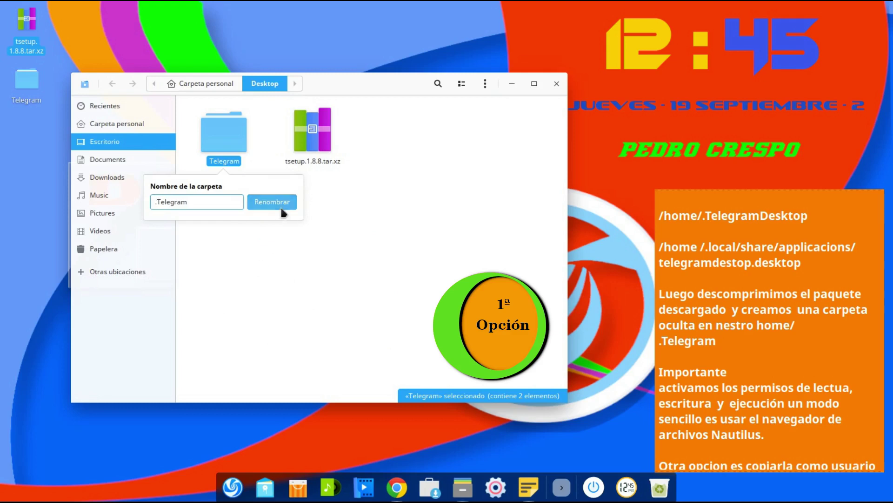
left_click(279, 205)
Step: Cut the .Telegram folder from the desktop and paste it into the personal folder
right_click(310, 137)
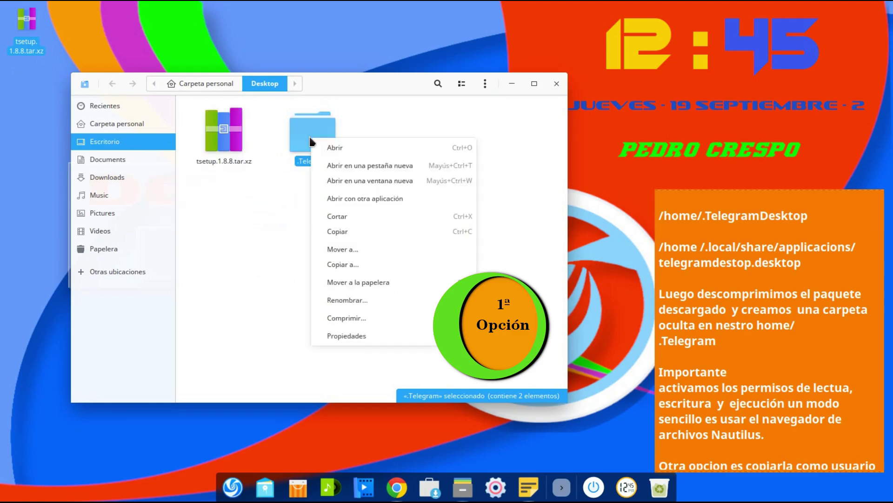
left_click(365, 222)
left_click(130, 126)
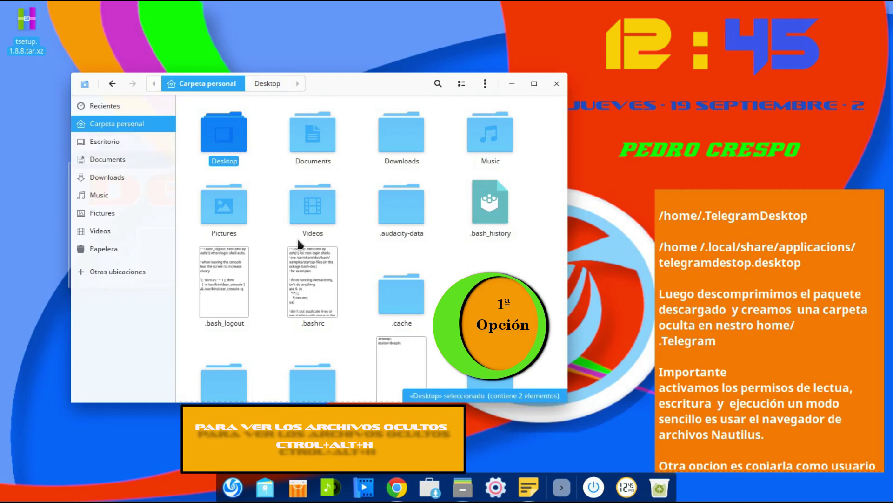
right_click(382, 254)
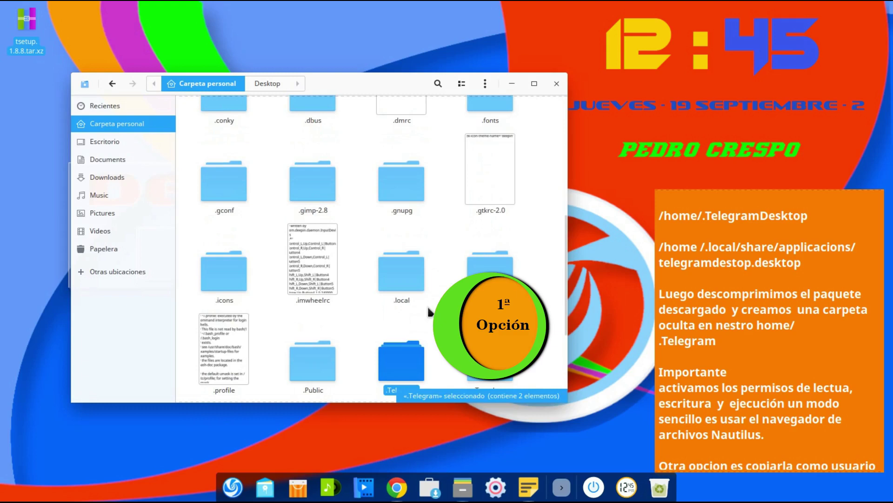
Step: Rename the .Telegram folder in the personal folder to .telegram
scroll(428, 300, "down", 3)
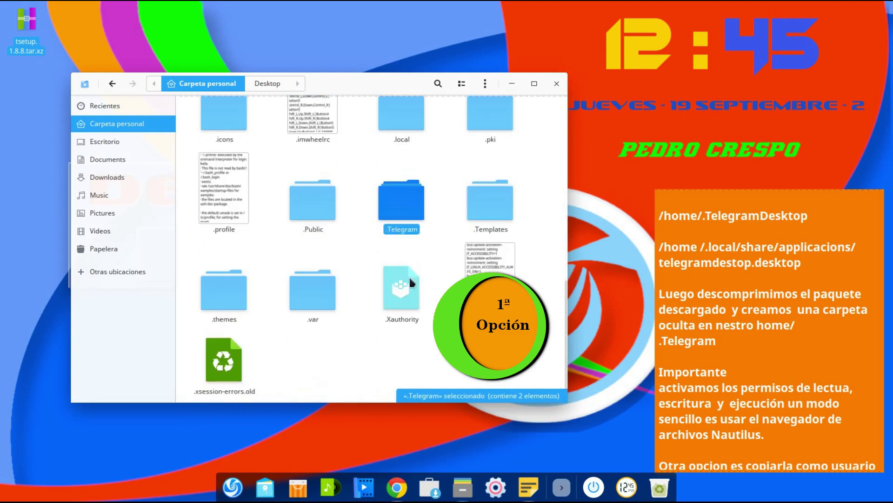
right_click(403, 227)
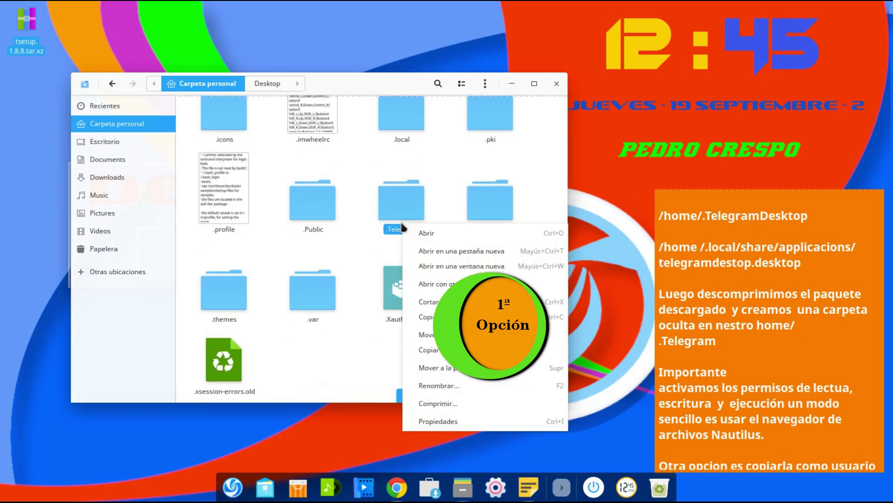
left_click(459, 385)
left_click(335, 270)
key("BackSpace")
type("telegram")
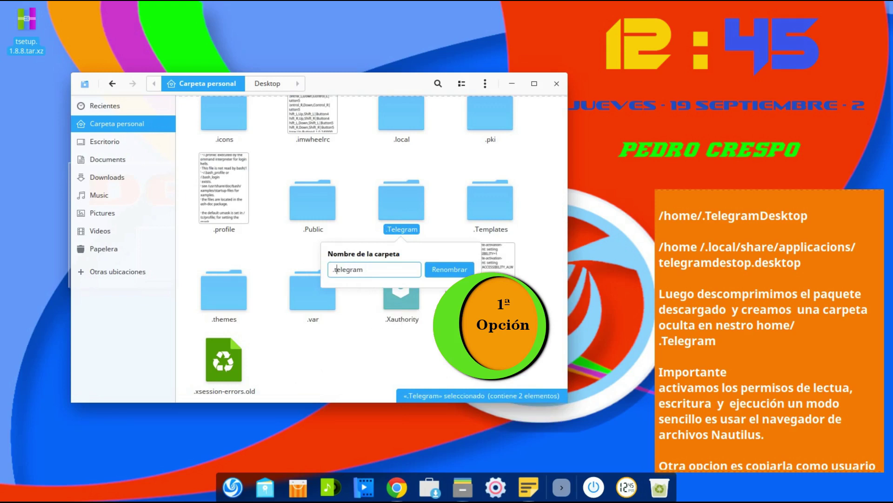
left_click(460, 269)
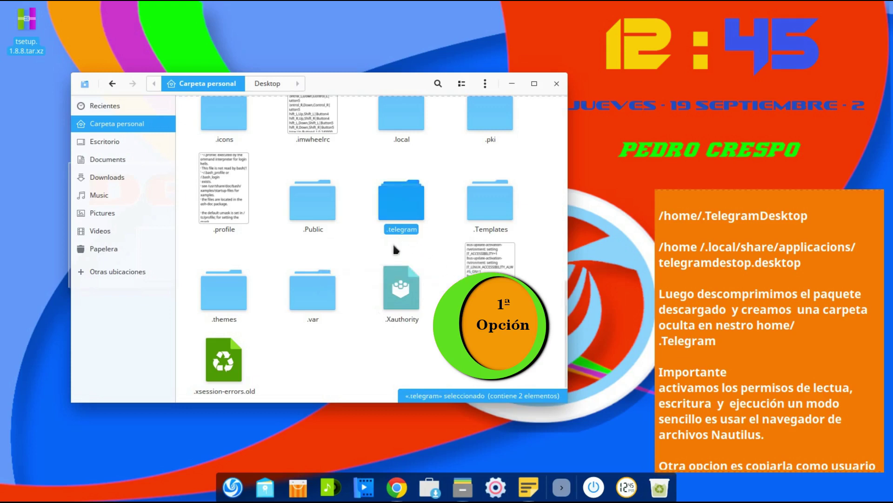
Step: Open the .telegram folder's permissions and set access for others to Crear y eliminar archivos
right_click(398, 212)
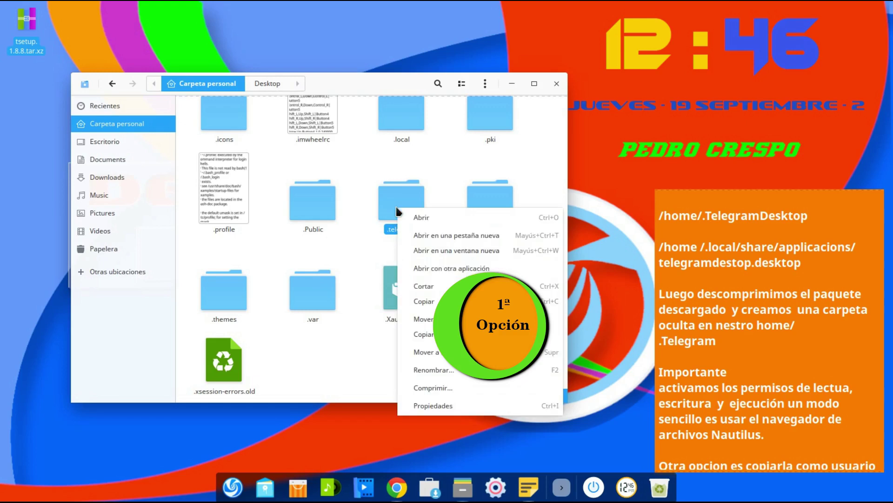
left_click(448, 407)
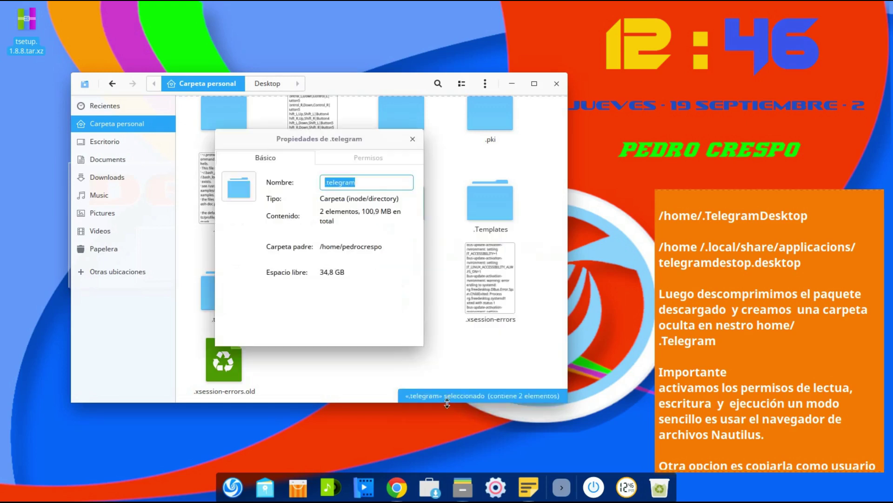
left_click_drag(353, 138, 197, 139)
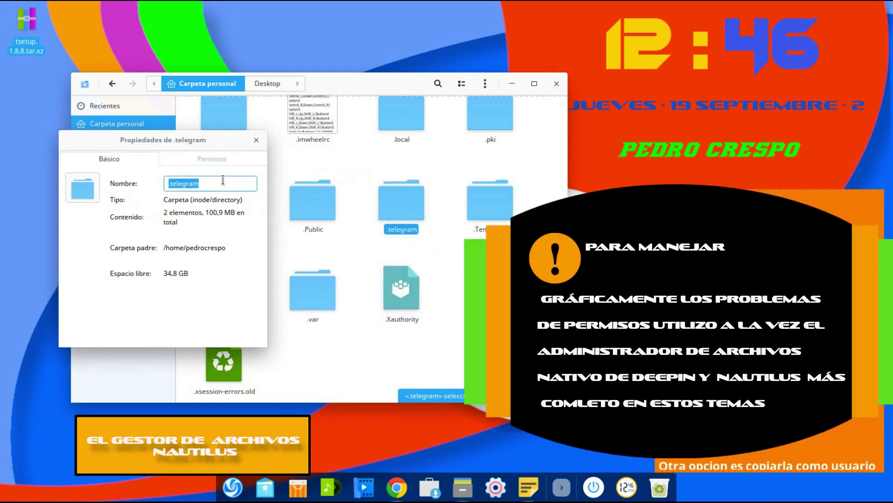
left_click(214, 159)
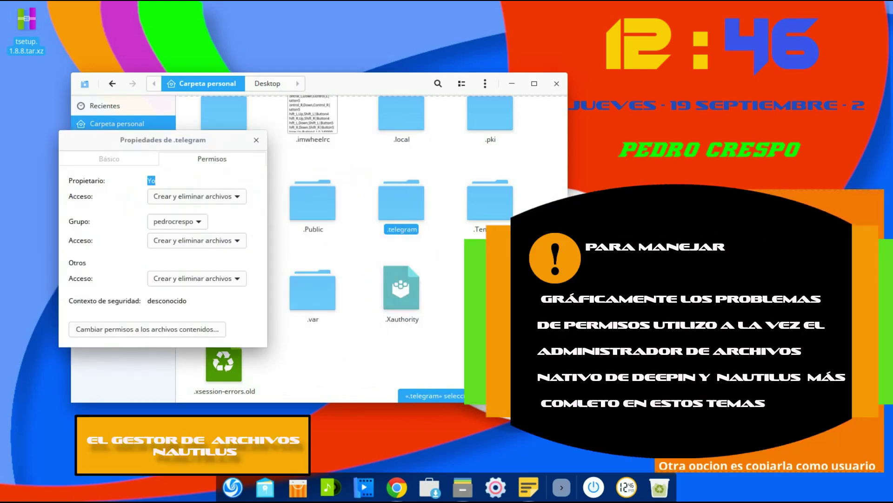
left_click(233, 278)
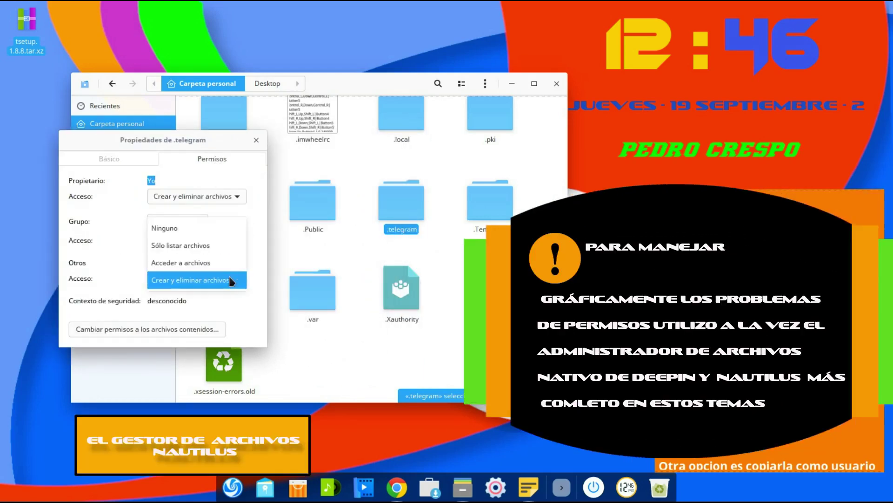
left_click(215, 263)
left_click(223, 282)
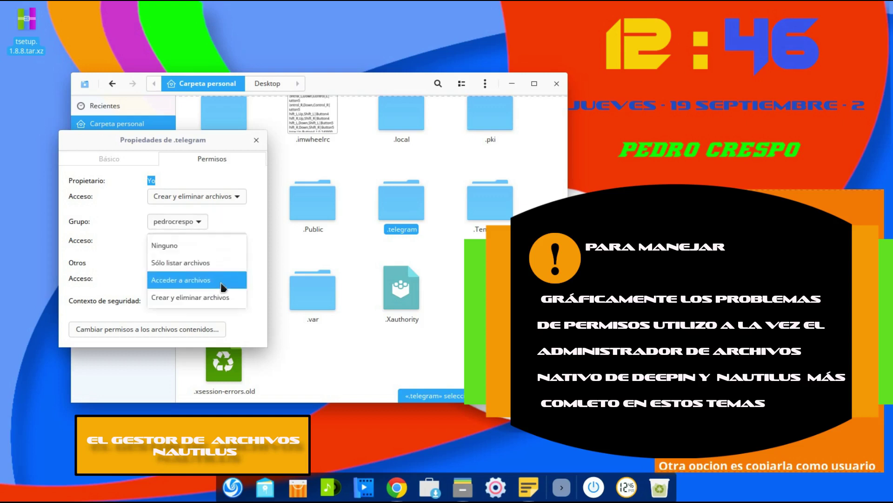
left_click(223, 301)
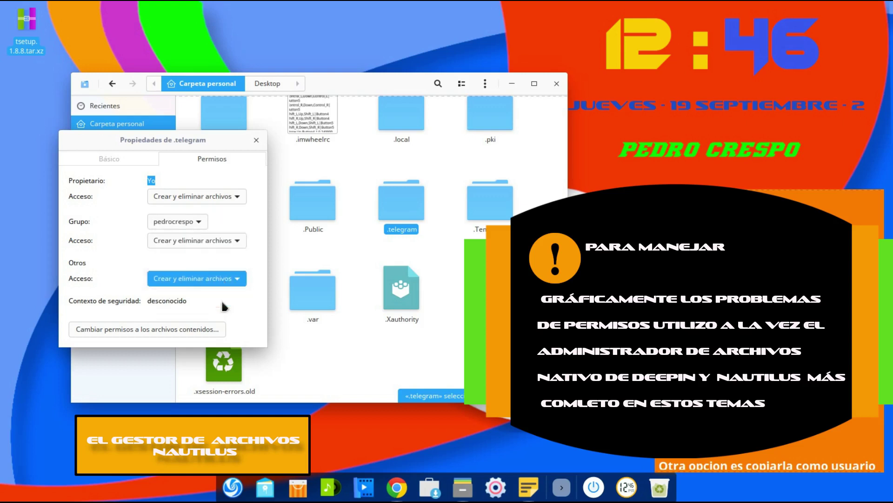
Step: In the permissions for the contained files, give the group Lectura y escritura on files and Crear y eliminar archivos on folders
left_click(183, 334)
left_click(148, 263)
left_click(144, 273)
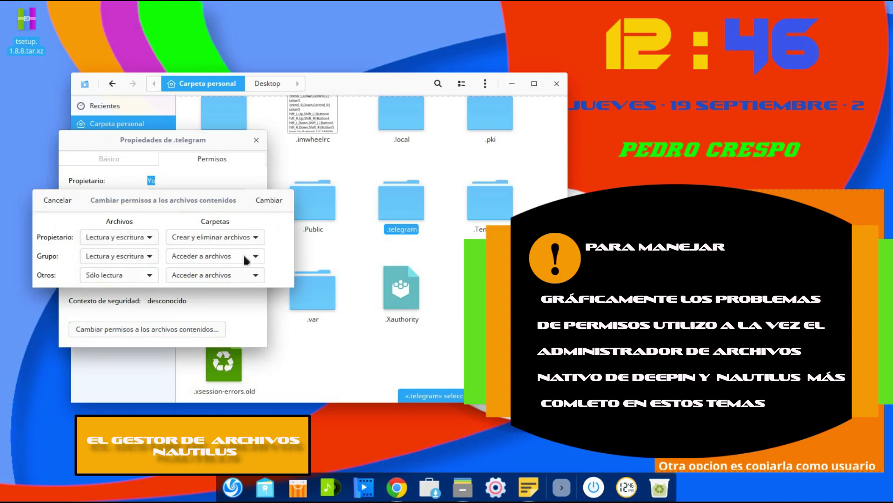
left_click(244, 257)
left_click(245, 277)
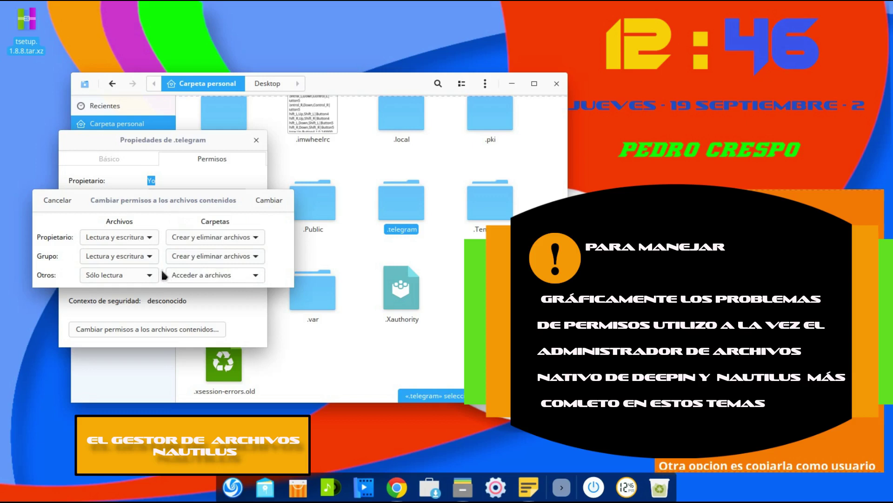
Step: Give others Lectura y escritura on contained files and Crear y eliminar archivos on folders, apply the change and close the properties
left_click(150, 275)
left_click(147, 294)
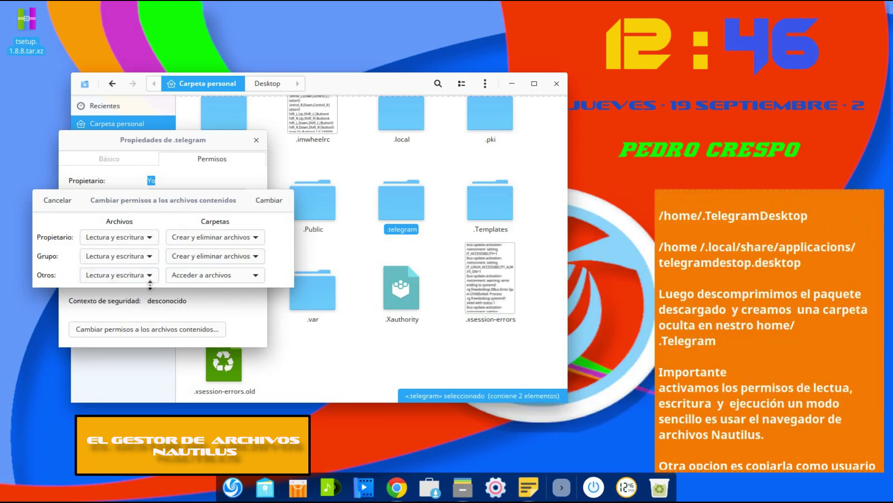
left_click(252, 272)
left_click(240, 294)
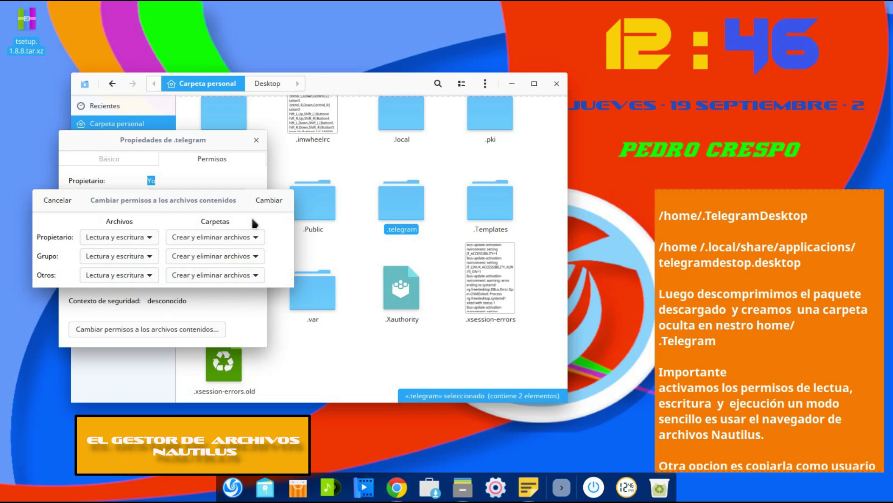
left_click(268, 200)
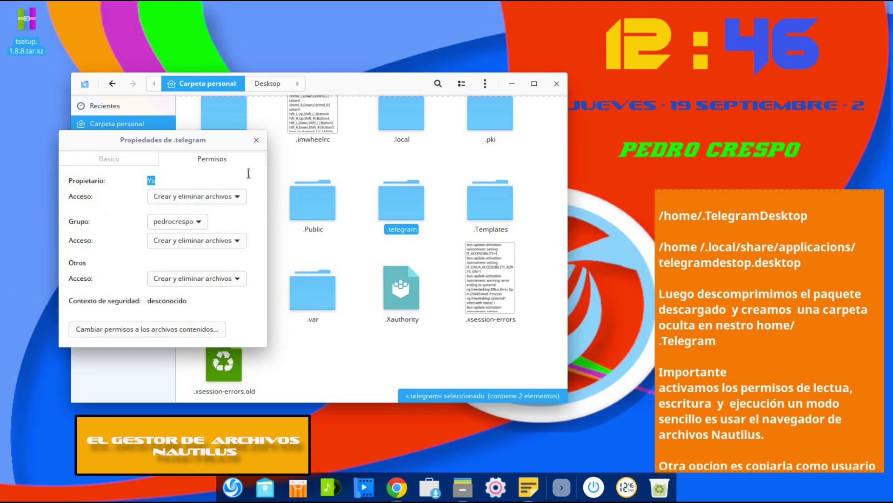
left_click(256, 140)
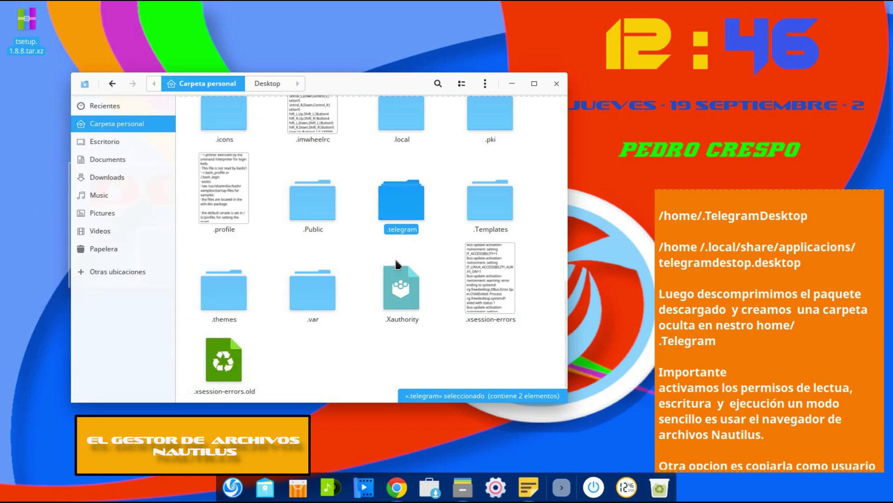
Step: Open the .telegram folder and check the access and execution permissions of the Telegram file
right_click(402, 208)
left_click(416, 212)
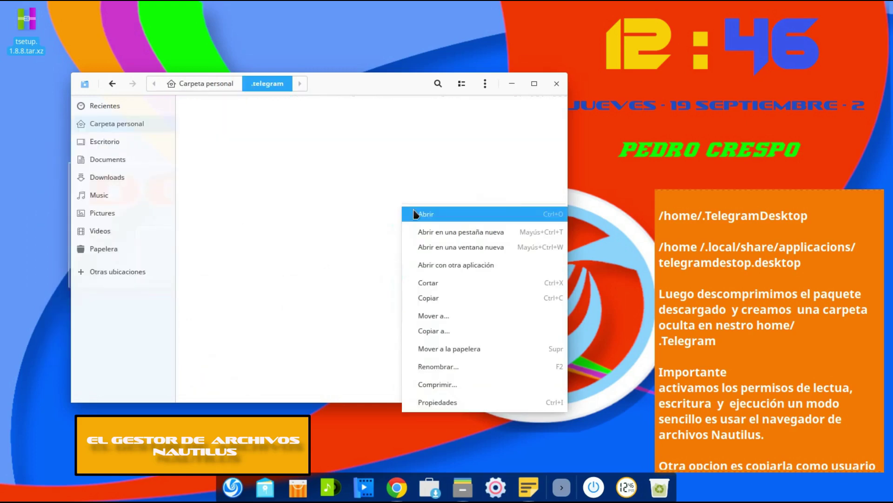
right_click(227, 148)
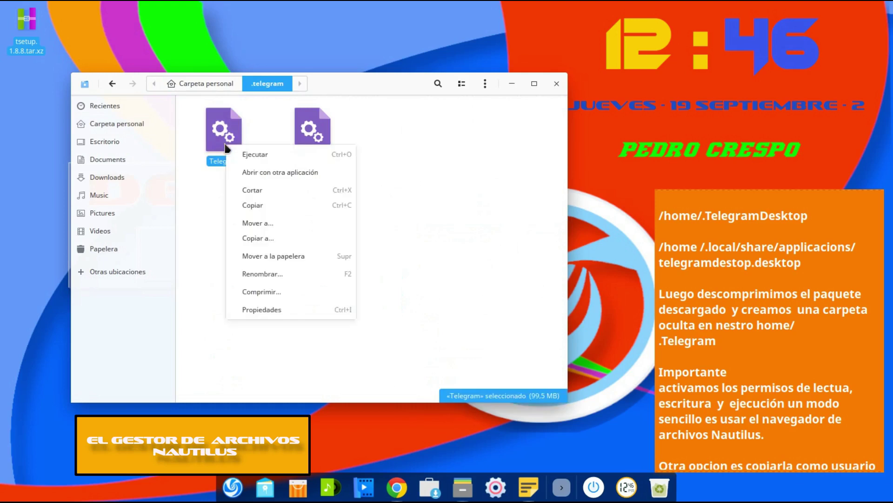
left_click(268, 310)
left_click(381, 156)
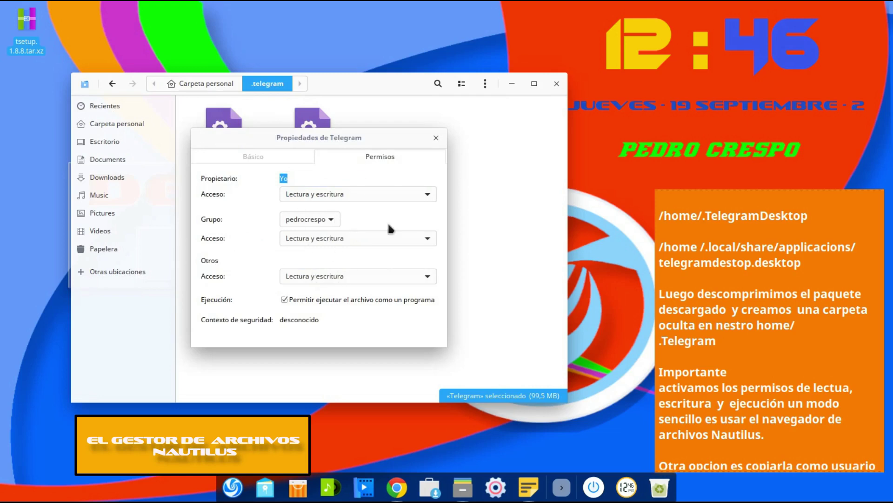
left_click(436, 137)
Step: Check the access and execution permissions of the Updater file
right_click(322, 147)
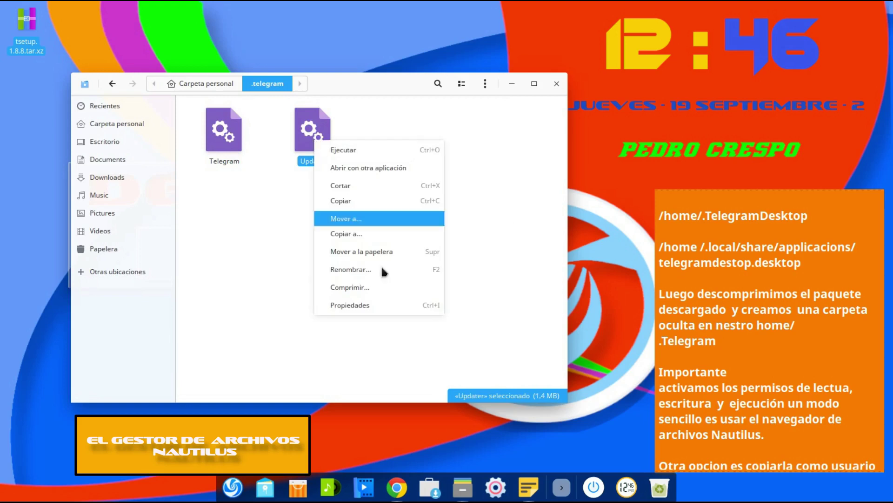
left_click(360, 306)
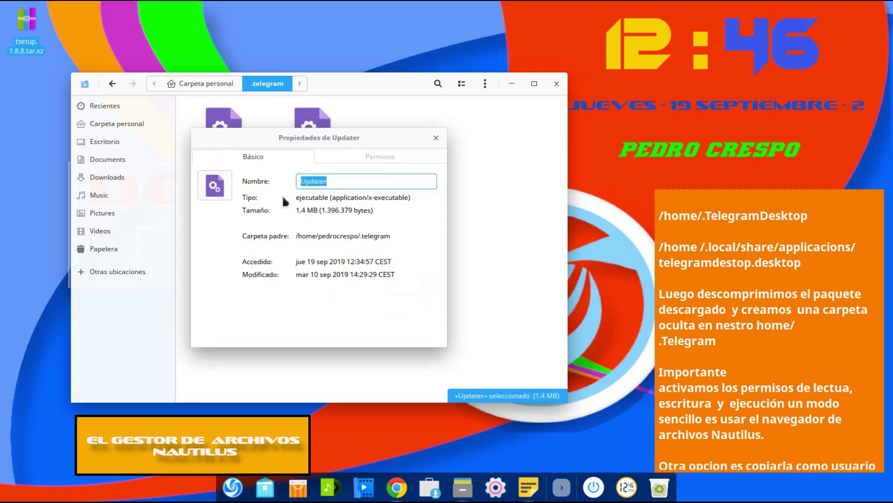
left_click(381, 157)
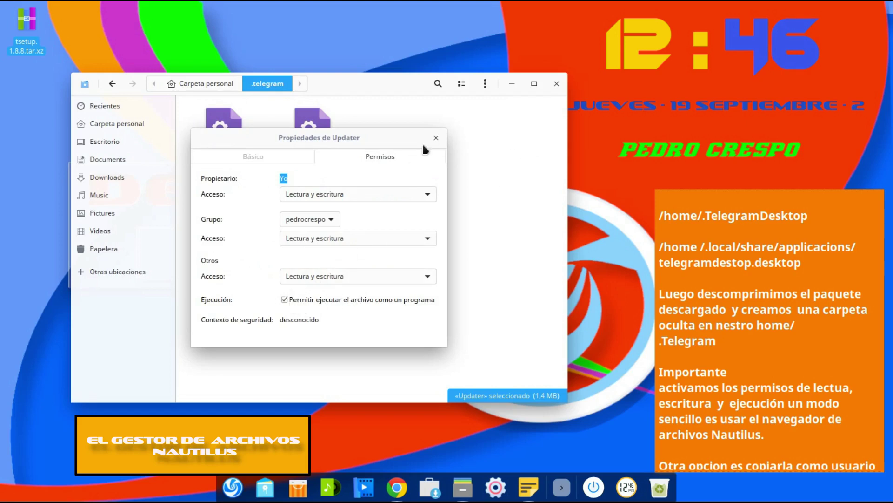
left_click(438, 137)
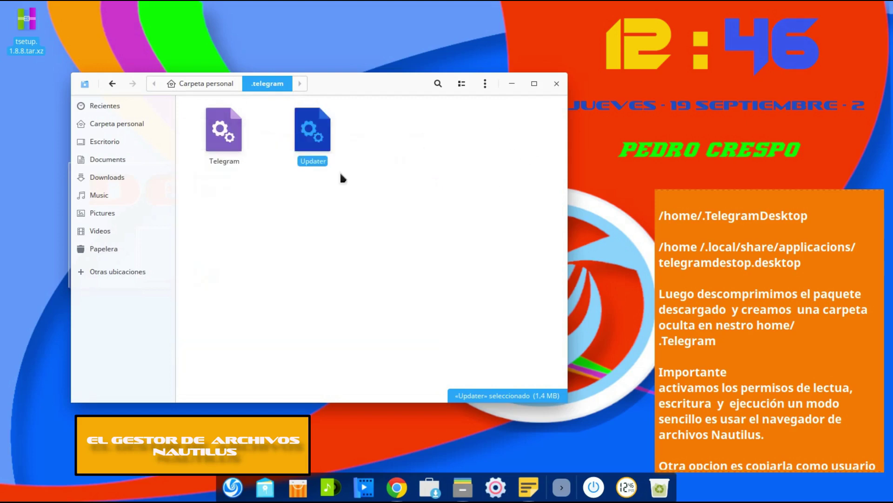
left_click(260, 199)
Step: Run the Telegram file and pin Telegram to the dock right after Chrome
right_click(226, 146)
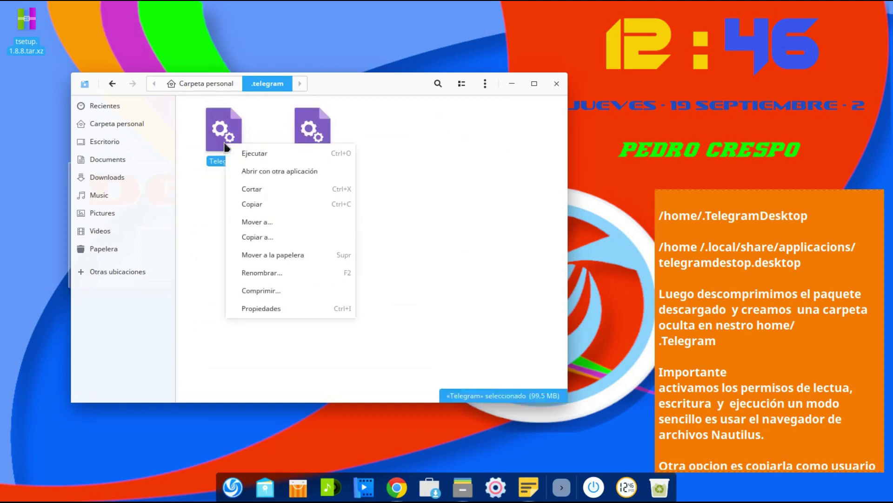
left_click(249, 157)
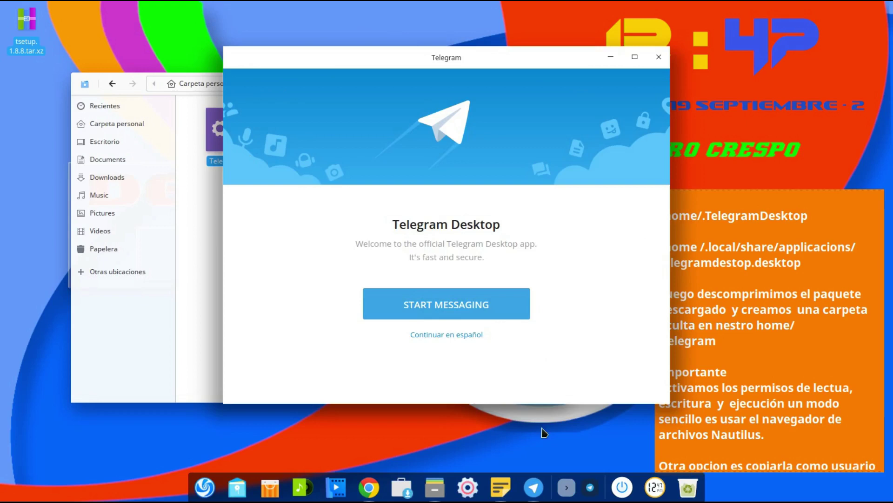
right_click(537, 495)
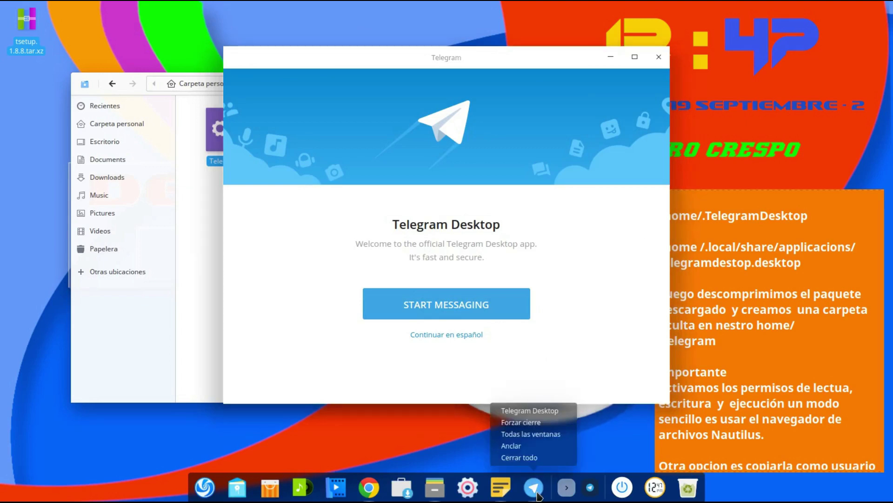
left_click(532, 446)
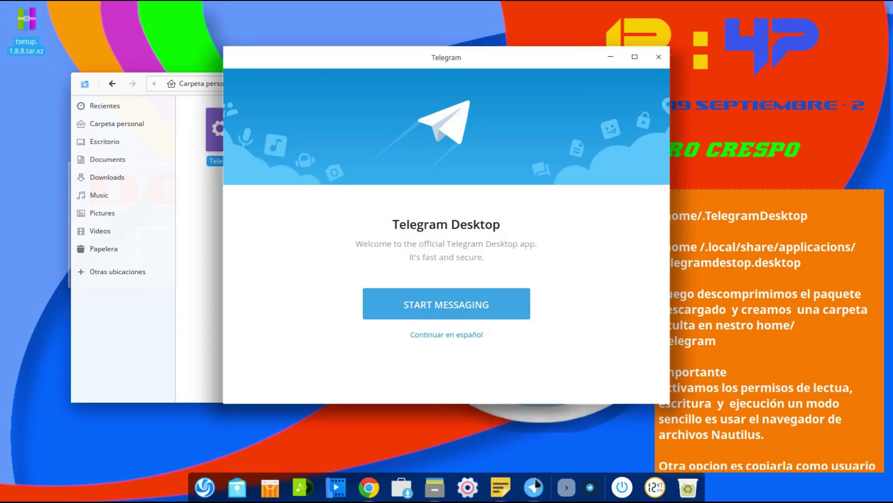
left_click_drag(537, 484, 401, 486)
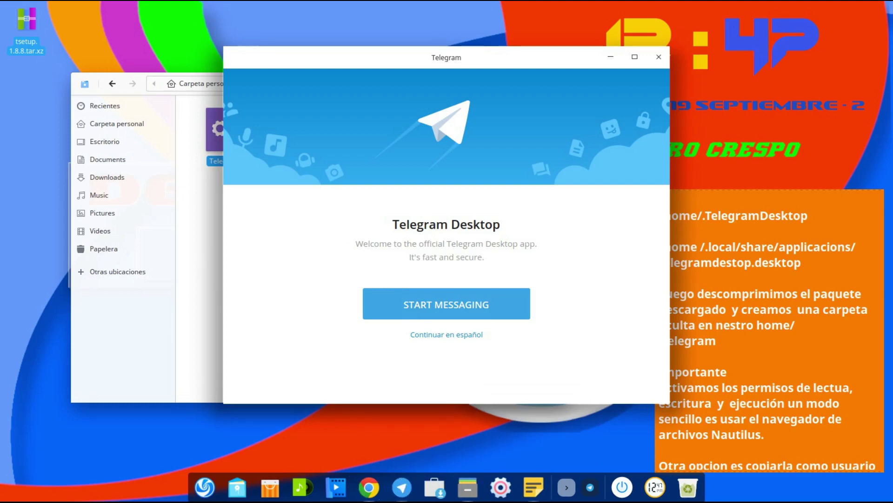
Step: Continue the Telegram setup in Spanish up to the phone number page and minimize its window
left_click(459, 335)
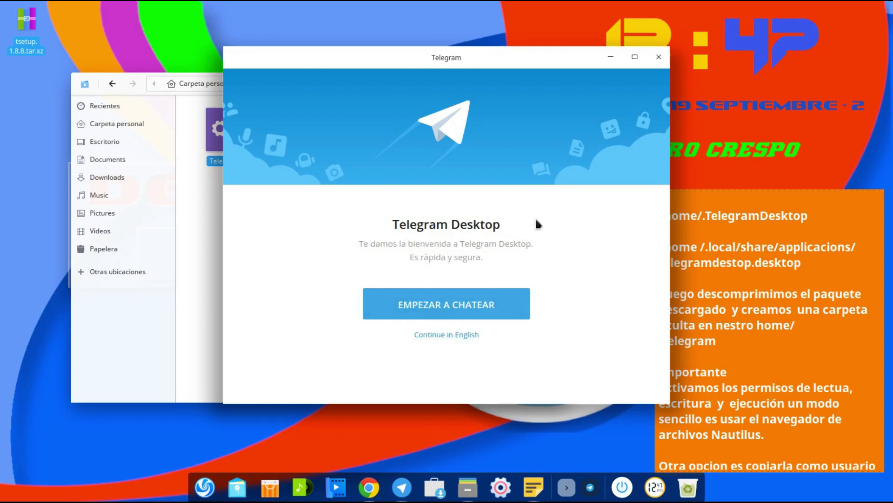
left_click(446, 303)
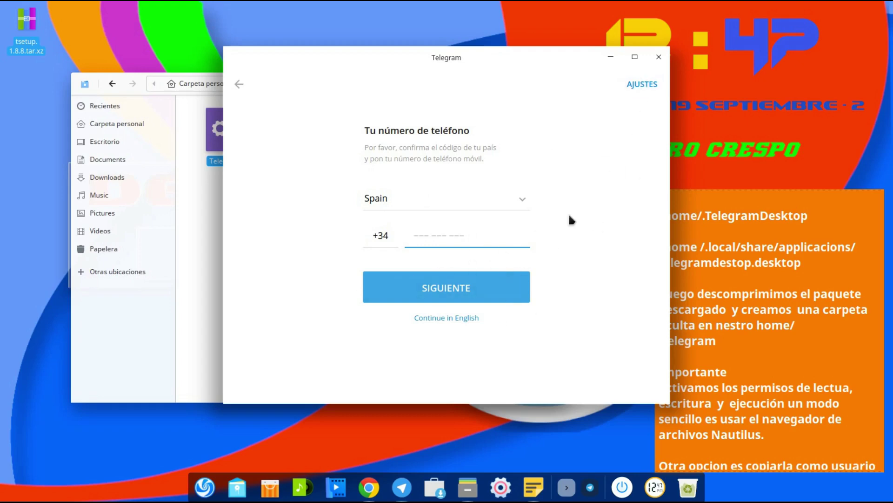
left_click(611, 57)
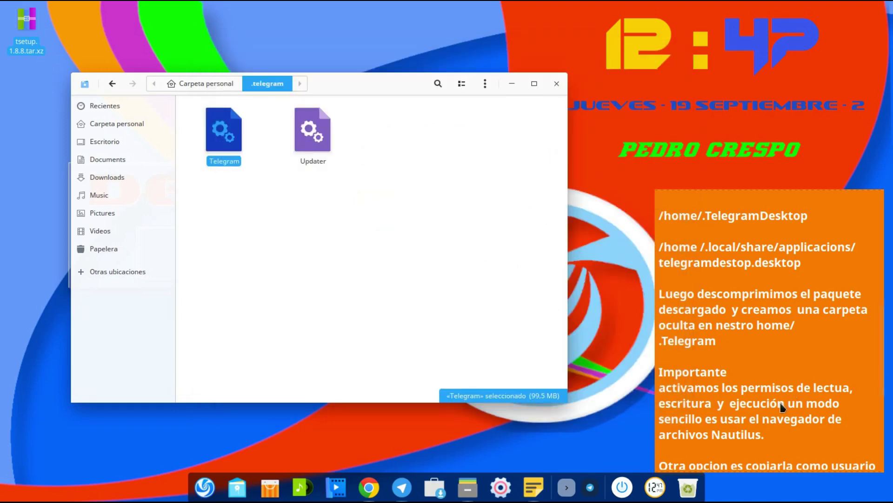
Step: Read further in the desktop note, down to the option of copying Telegram to /opt/telegram as root
left_click(752, 399)
scroll(757, 358, "down", 3)
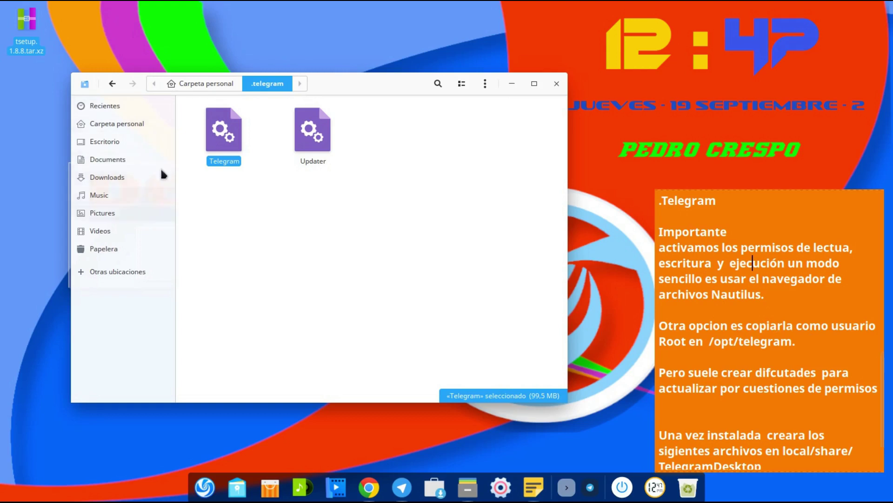
Step: Close the Nautilus window and switch to the Deepin file manager
left_click(133, 274)
left_click(557, 84)
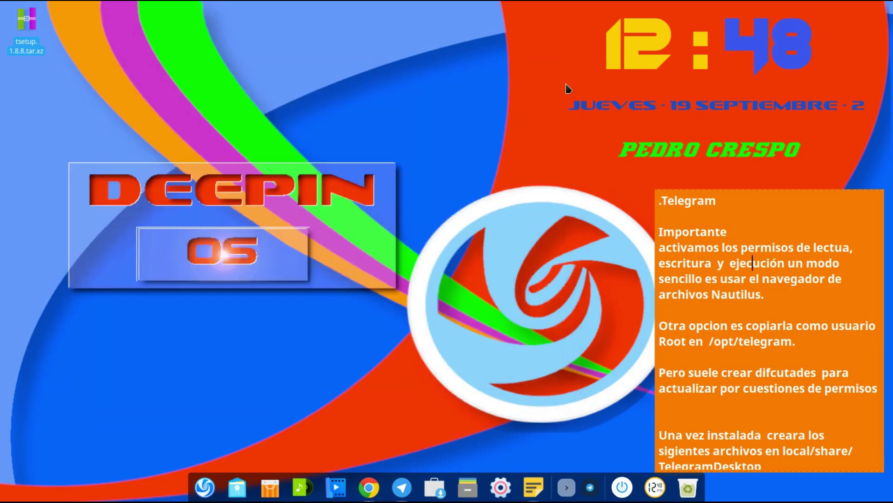
left_click(239, 484)
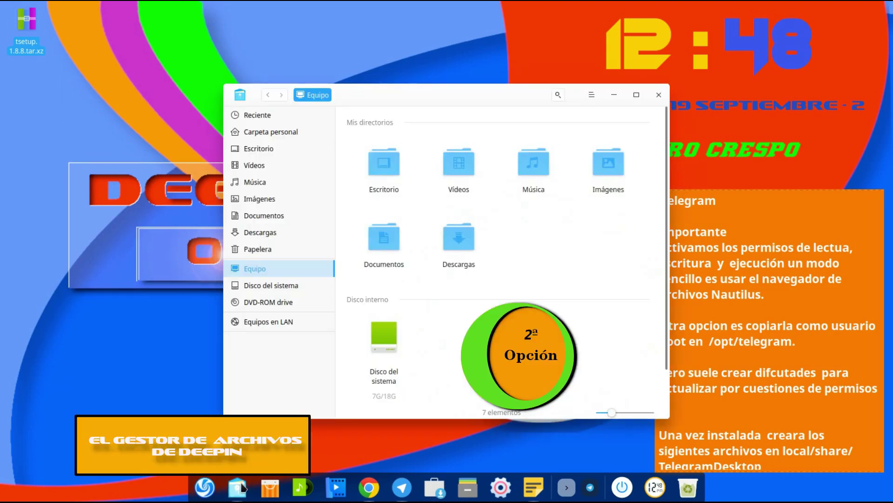
Step: Open the system disk's opt folder in a new window as administrator, authenticating with the account password, and move that window aside
left_click_drag(454, 93, 354, 86)
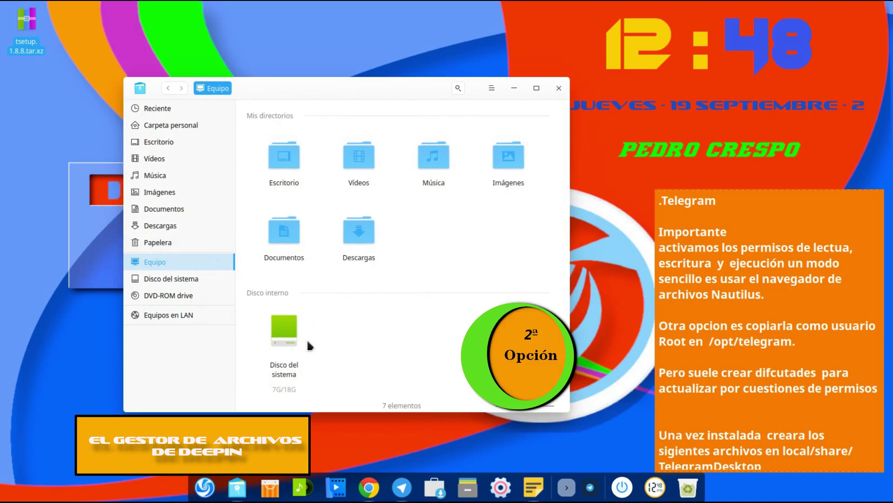
left_click(286, 347)
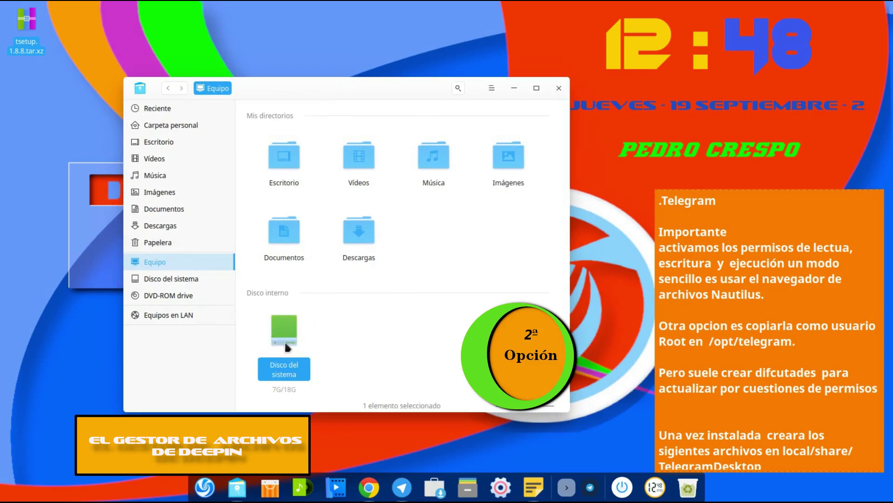
double_click(287, 346)
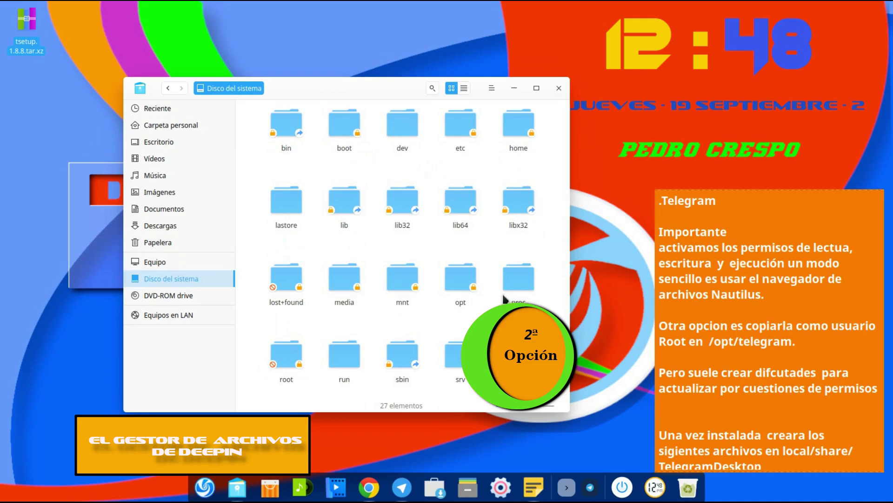
left_click(458, 281)
right_click(458, 281)
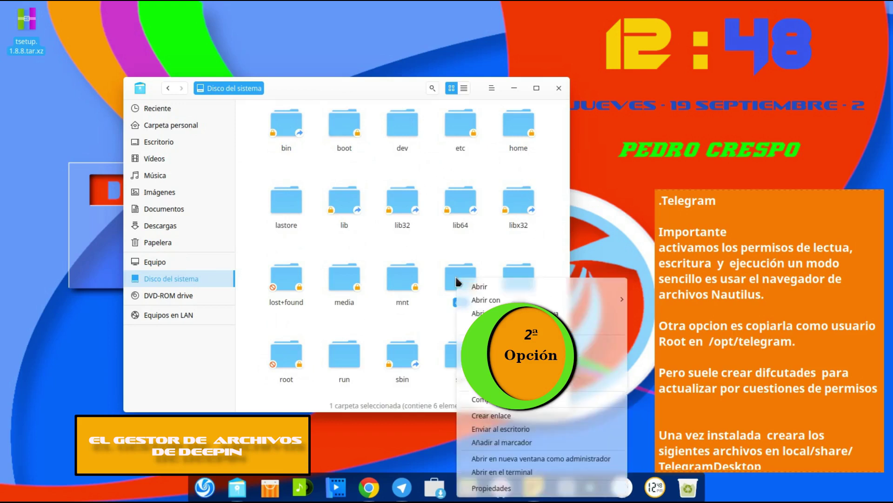
left_click(545, 459)
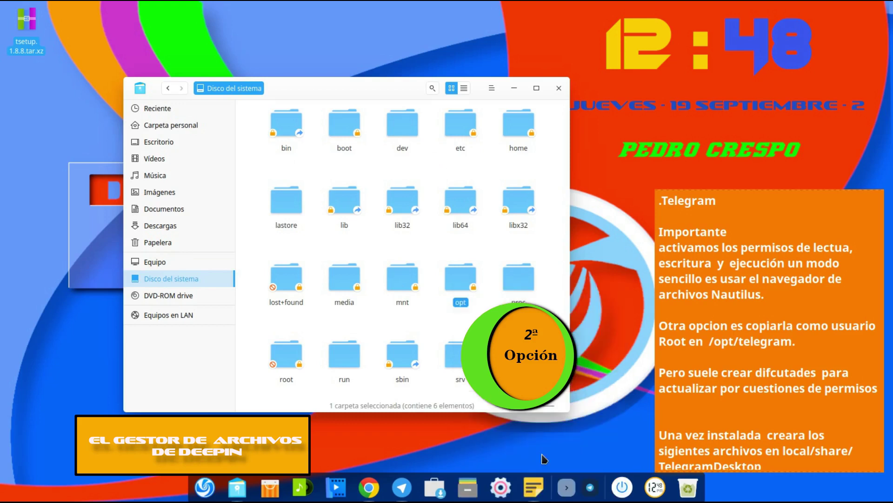
type("****")
left_click(486, 285)
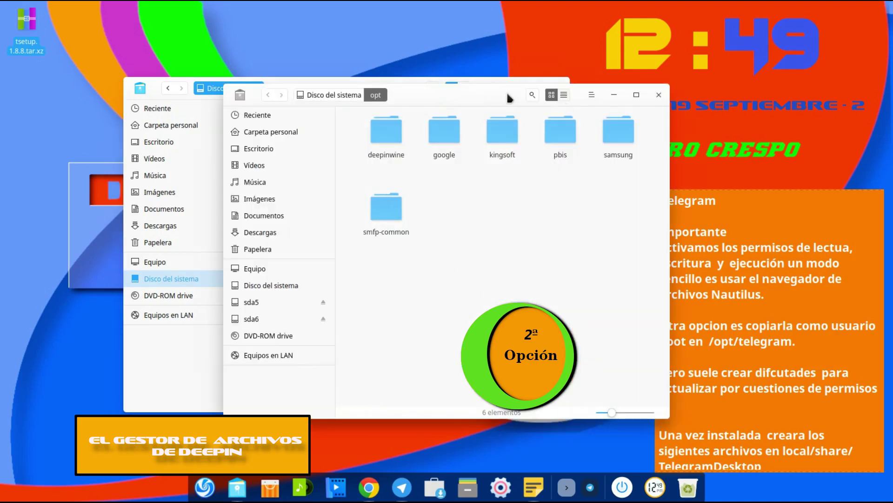
left_click_drag(489, 94, 416, 103)
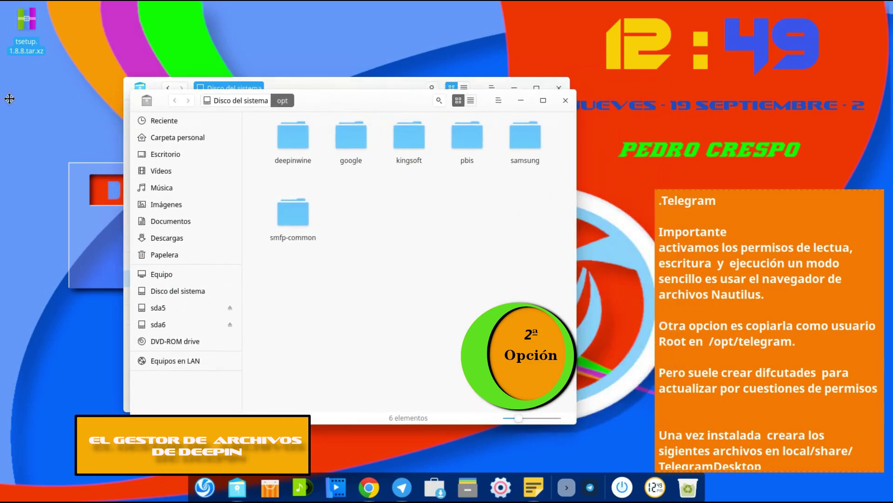
Step: Open tsetup.1.8.8.tar.xz from the desktop, extract its contents to Escritorio, and close the archive manager
right_click(16, 42)
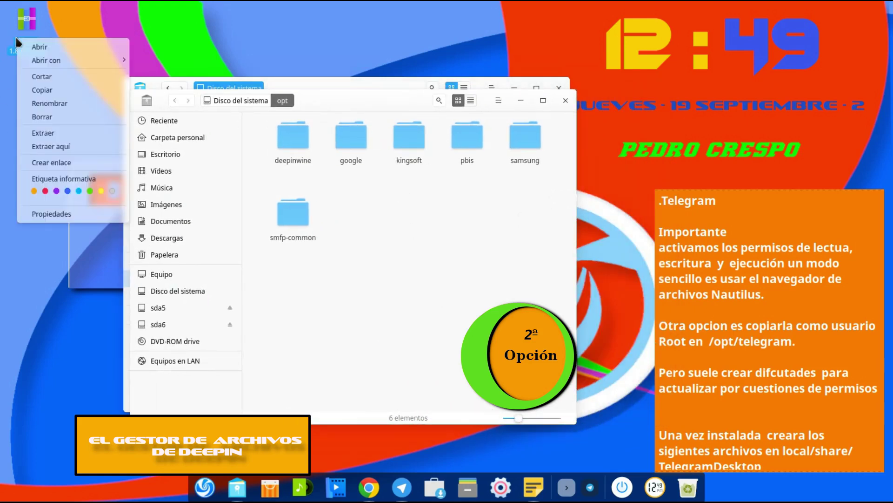
mouse_move(85, 62)
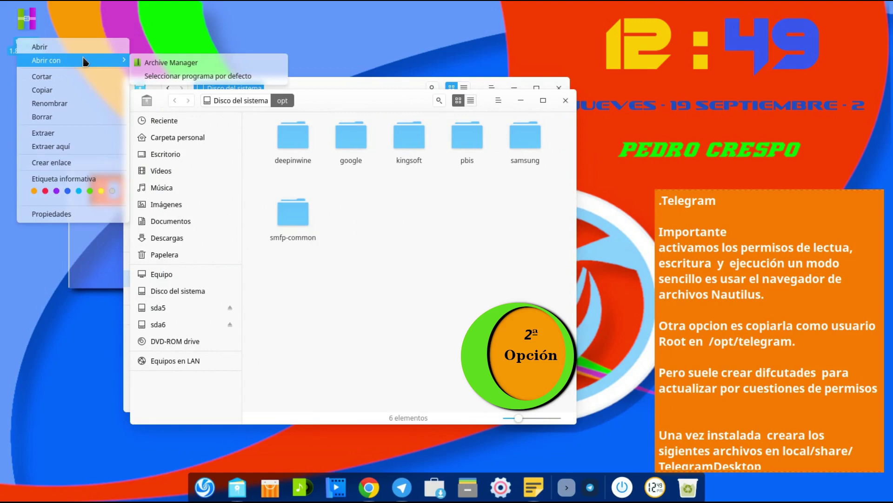
left_click(64, 47)
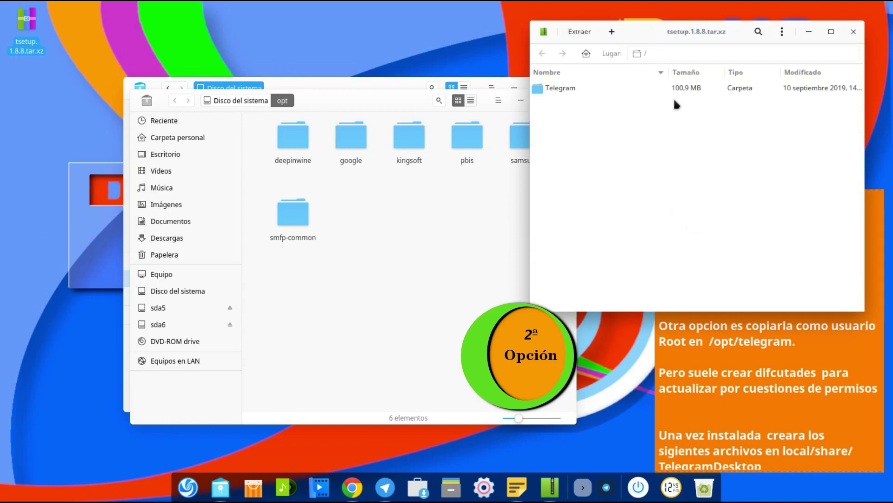
left_click(589, 35)
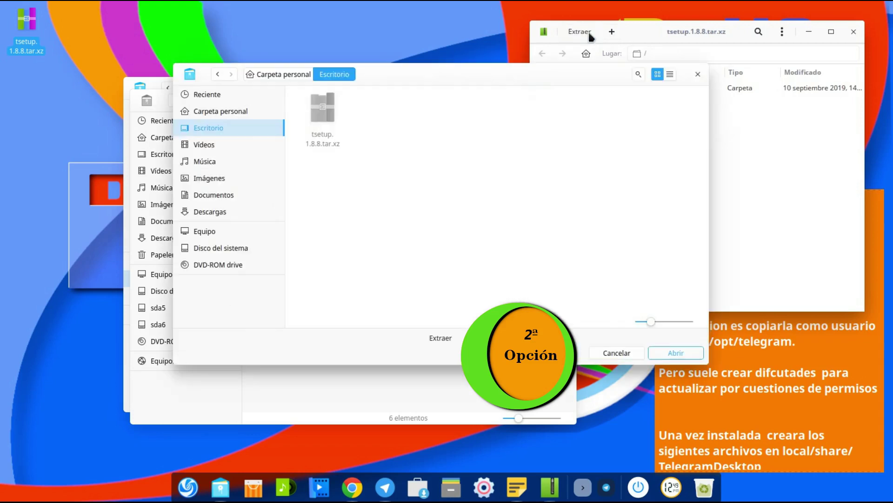
left_click(690, 354)
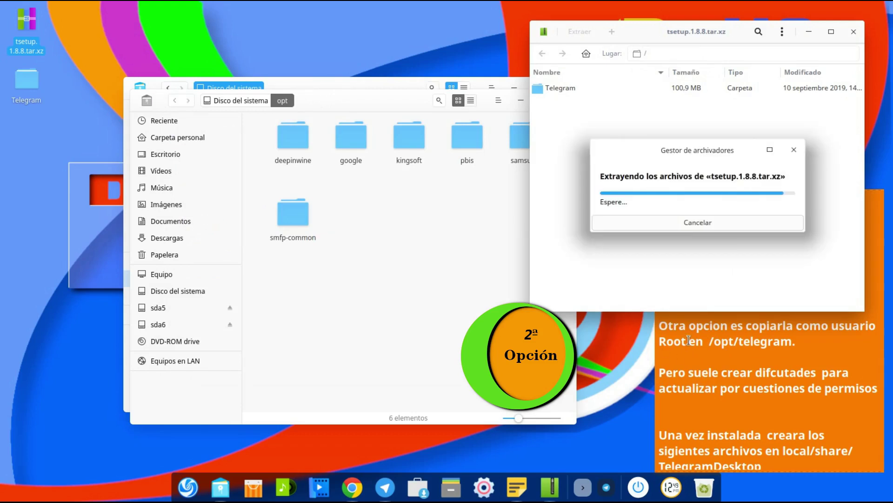
left_click(796, 149)
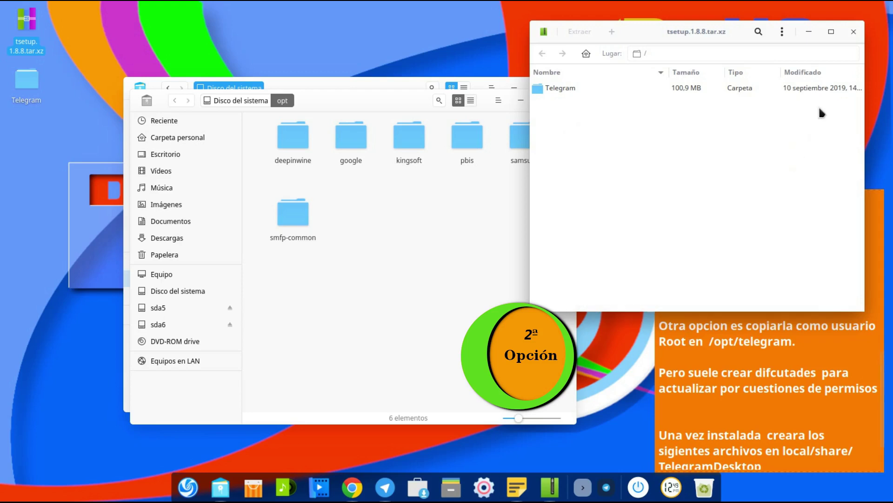
left_click(853, 34)
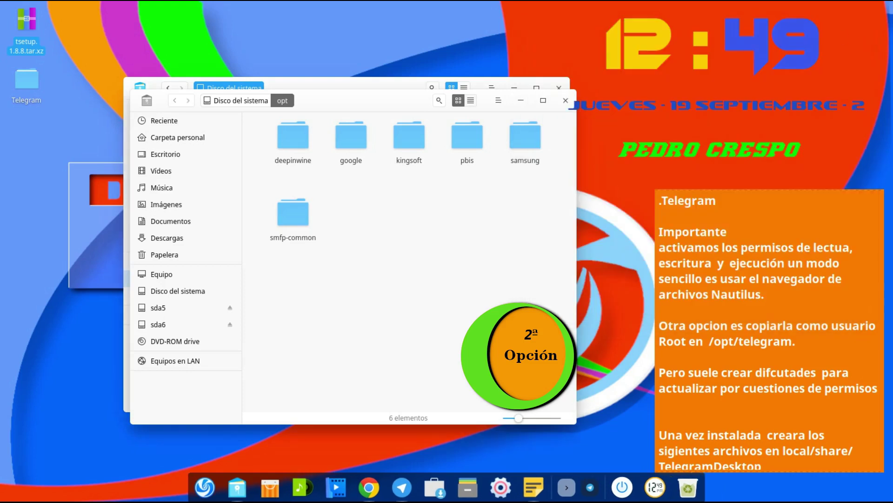
Step: Copy the extracted Telegram folder from the desktop into opt and minimize both file manager windows
left_click(28, 97)
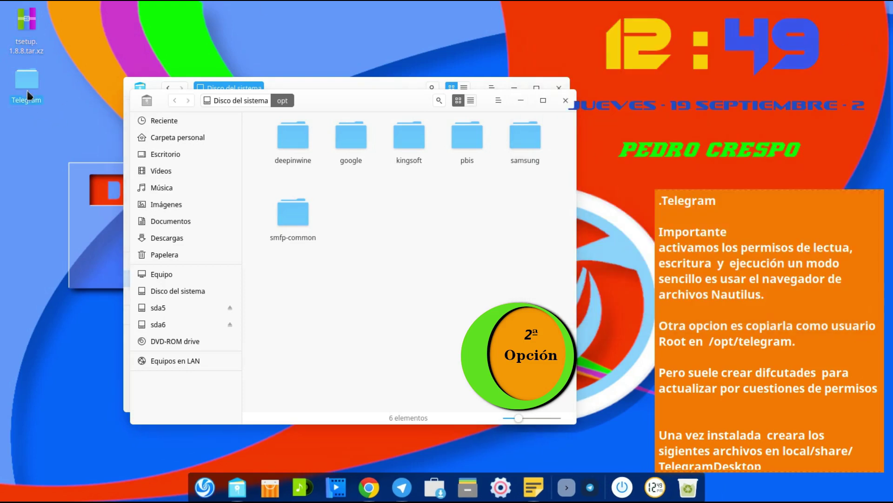
left_click_drag(27, 96, 370, 237)
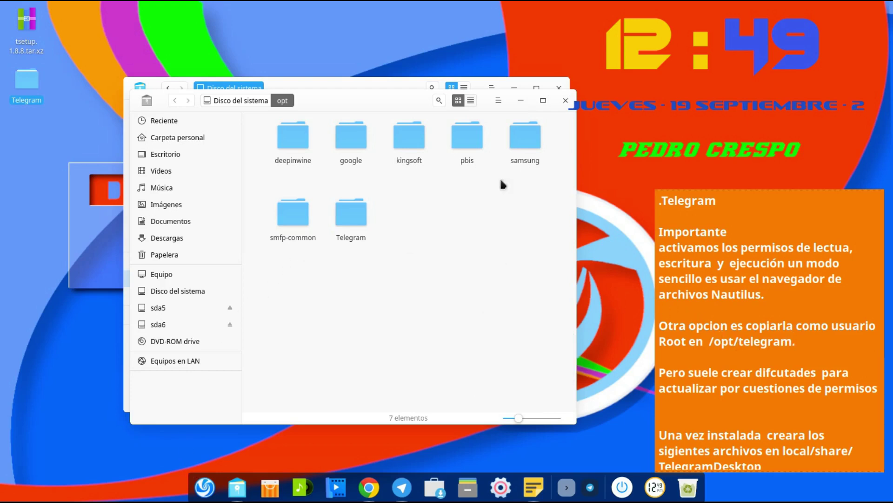
left_click(522, 99)
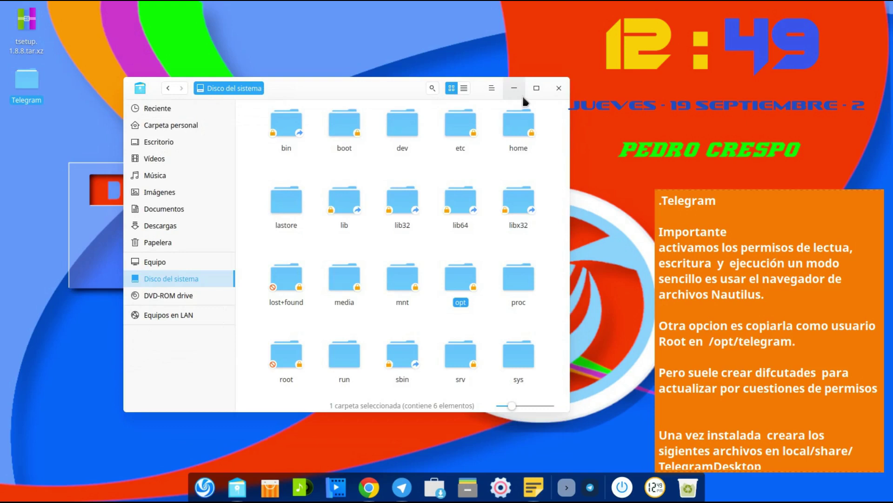
left_click(522, 95)
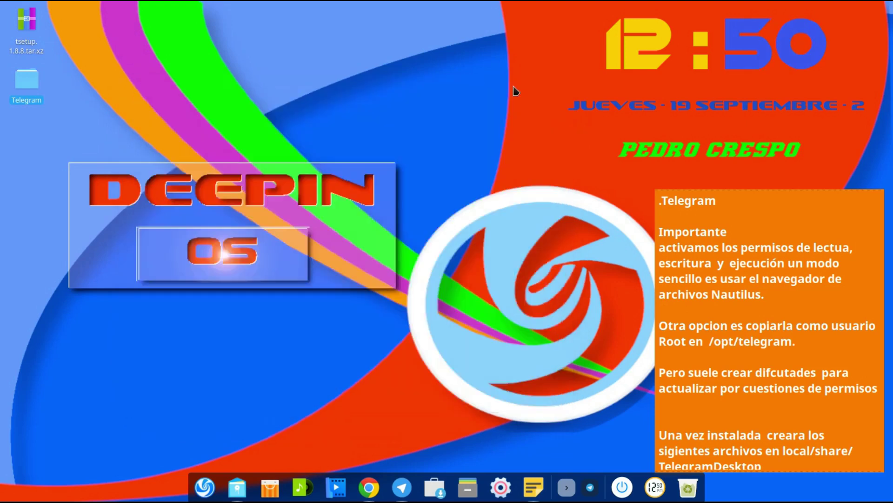
Step: Search the launcher for "telegra", start Telegram Desktop, and close its window after viewing the phone number page
left_click(203, 488)
type("tele")
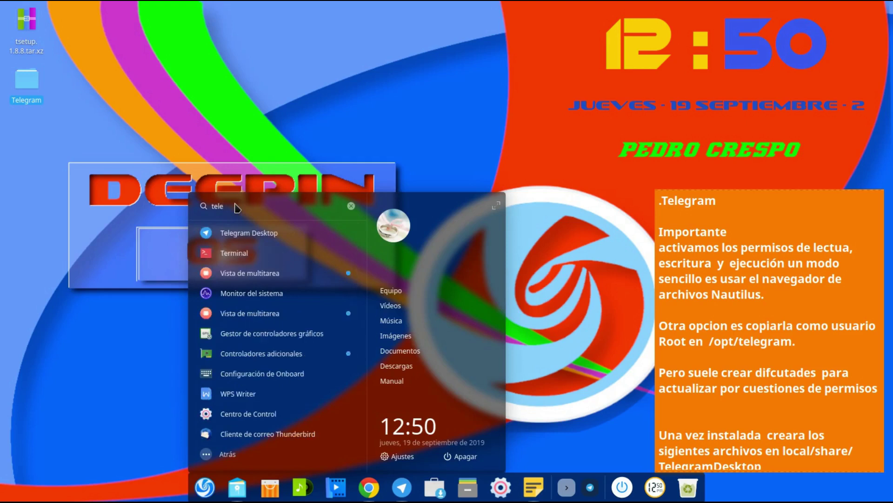
type("gra")
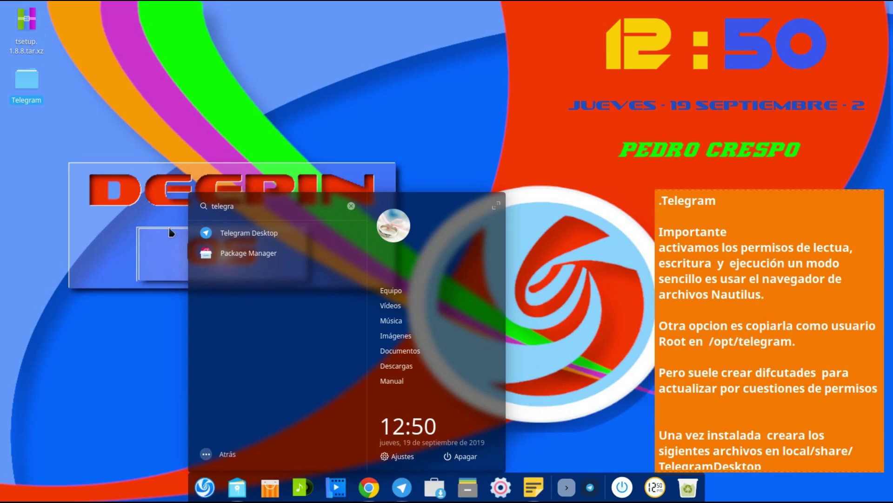
left_click(226, 236)
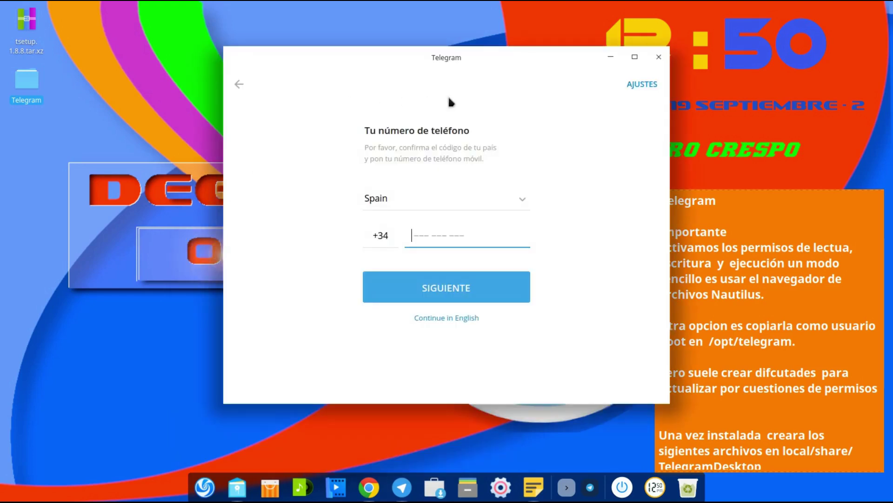
left_click_drag(482, 57, 400, 49)
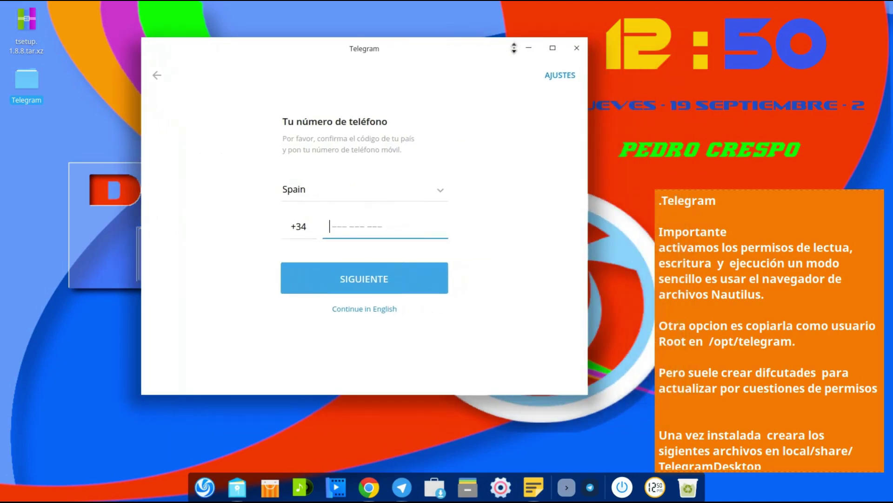
left_click(577, 47)
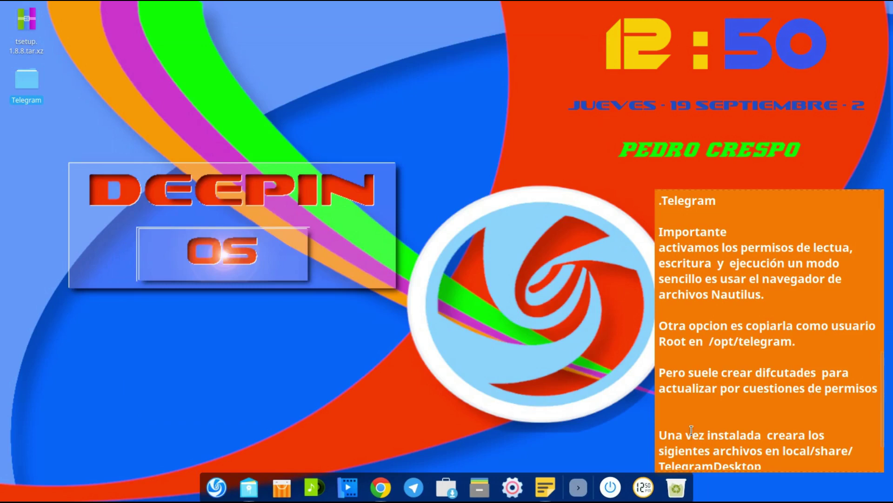
Step: Read the desktop note's installation files section, then show hidden files in the home folder and open .local/share/TelegramDesktop
scroll(700, 418, "down", 3)
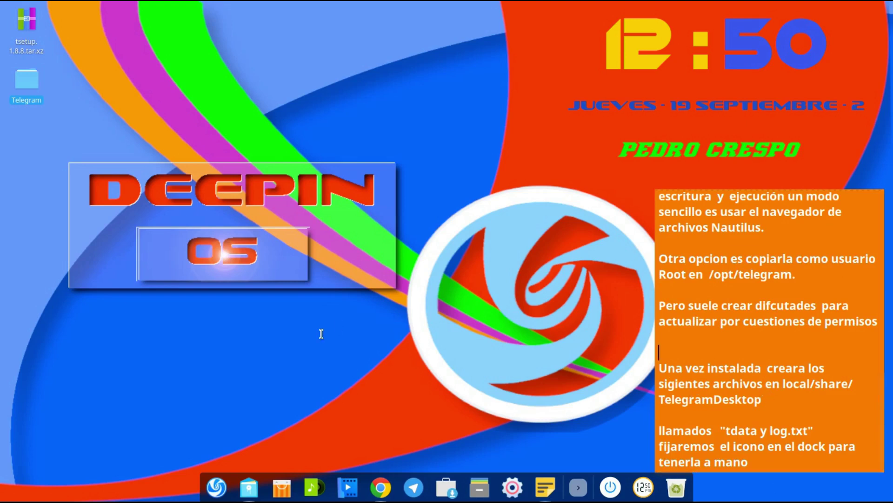
left_click(252, 489)
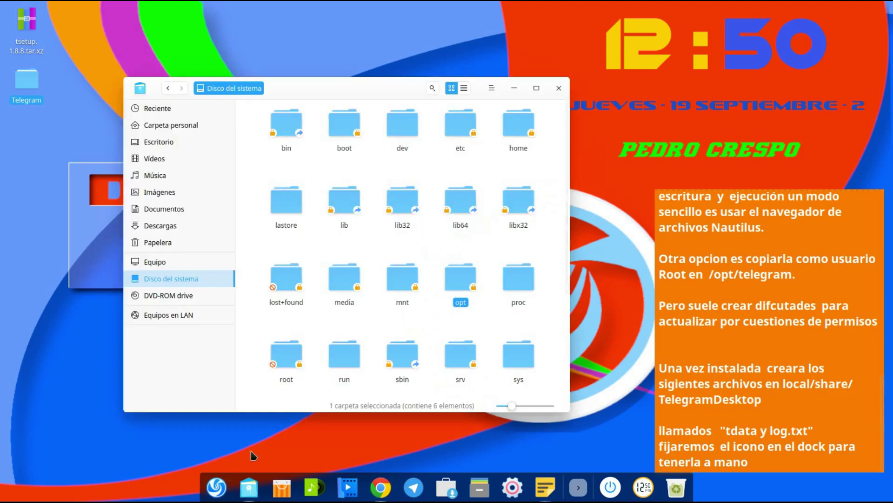
left_click(185, 124)
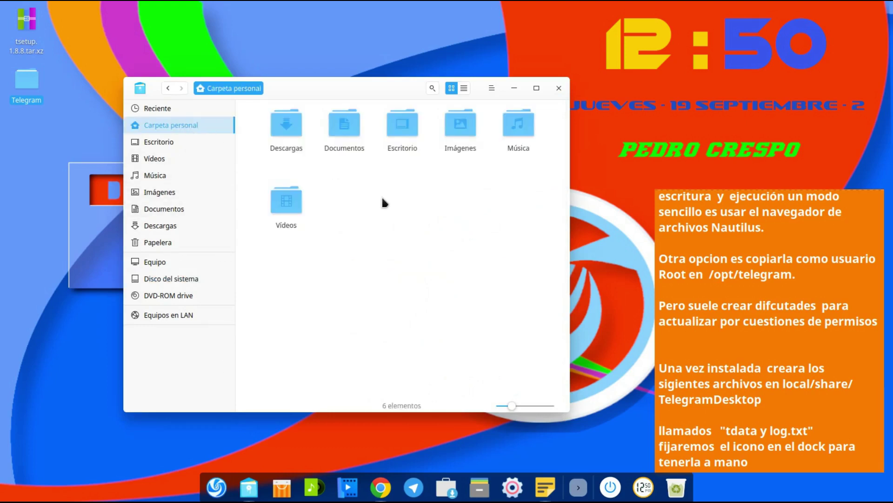
key("ctrl+h")
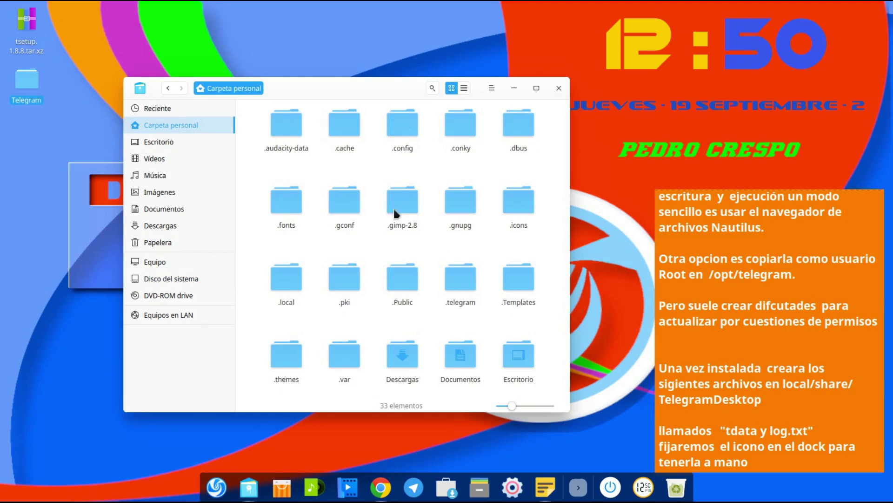
double_click(294, 272)
double_click(277, 134)
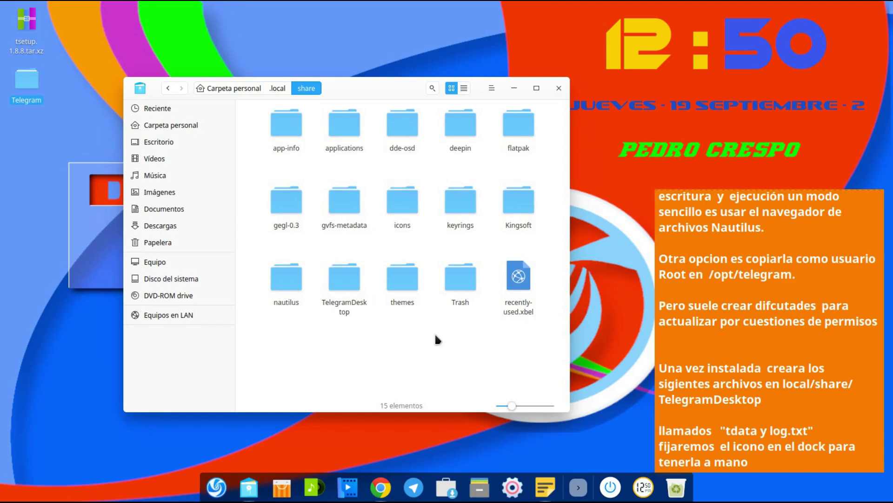
double_click(347, 282)
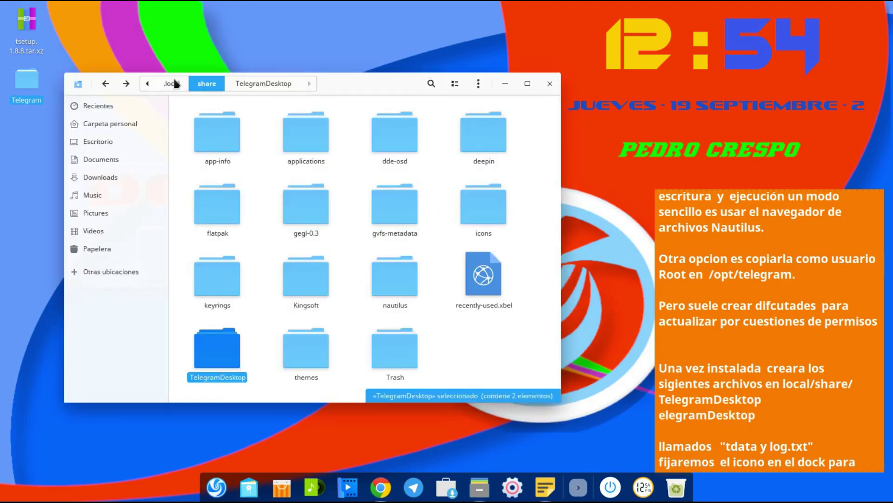
Step: Go back to .local in Nautilus, reopen share and TelegramDesktop, and compare the folder's contents with the end of the desktop note
left_click(173, 85)
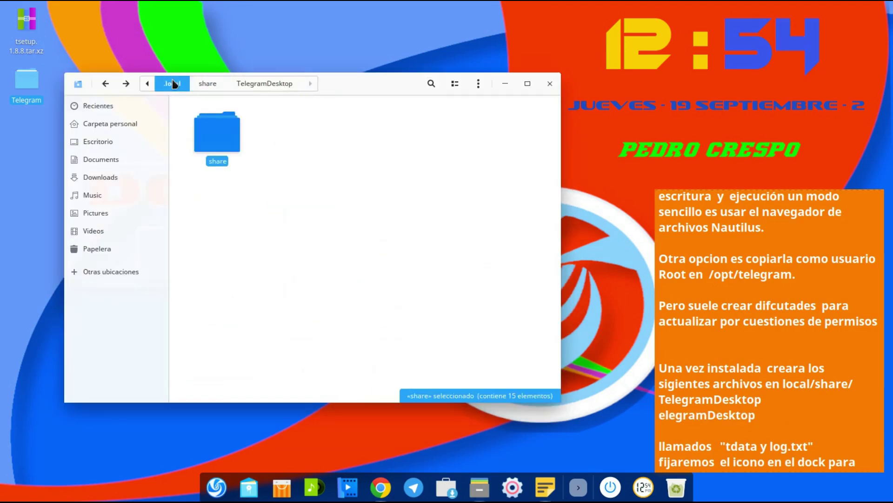
right_click(223, 143)
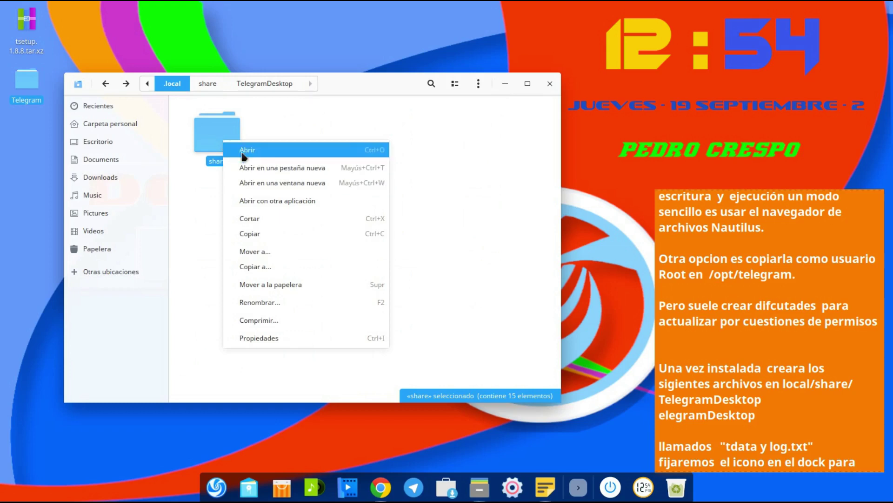
left_click(242, 150)
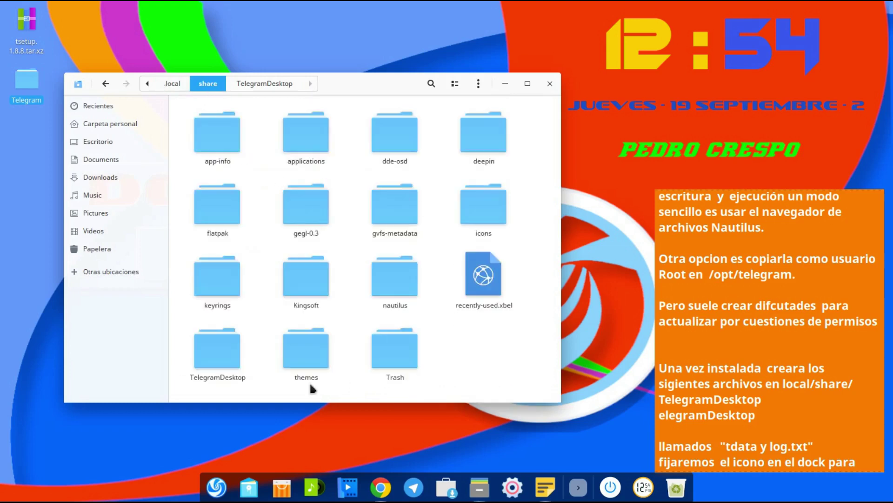
right_click(225, 339)
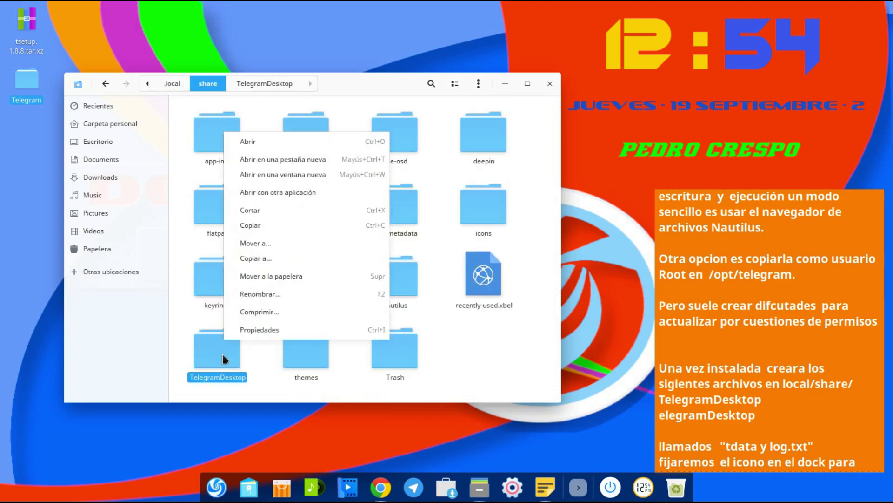
left_click(245, 143)
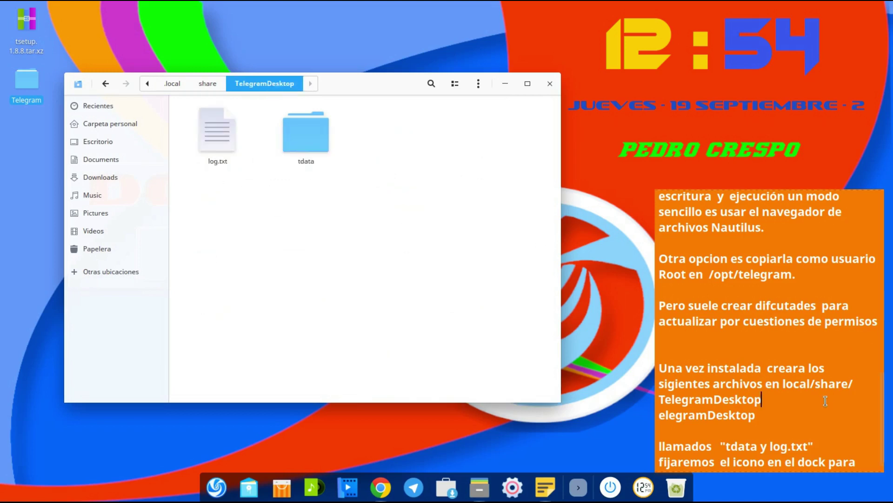
scroll(825, 401, "down", 1)
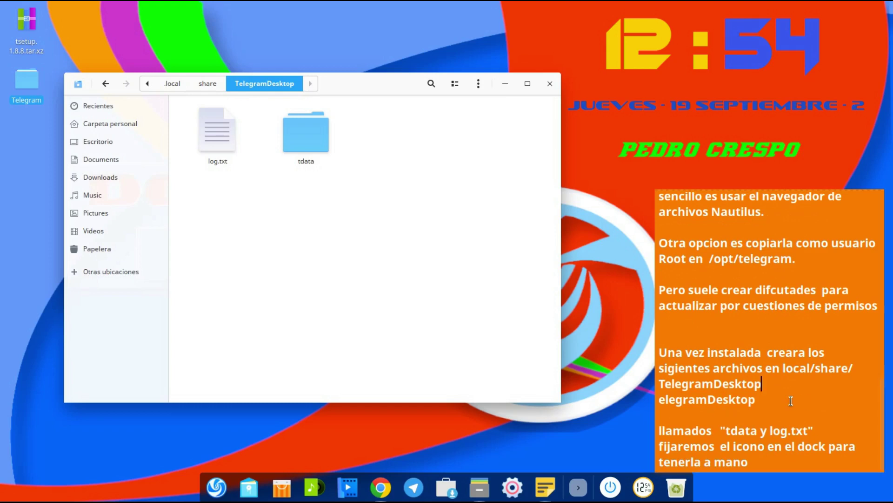
Step: Minimize the file manager, switch to Chrome, review the Telegram installation article through to its end, and minimize the browser
left_click(502, 83)
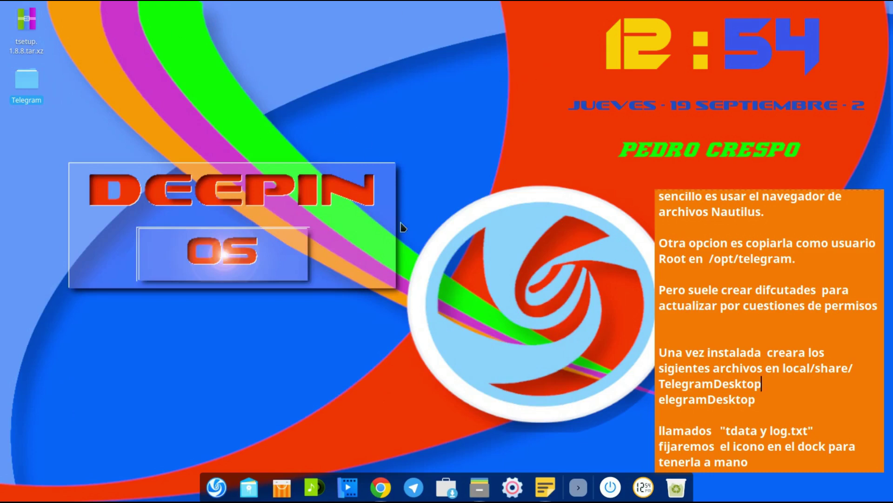
left_click(387, 490)
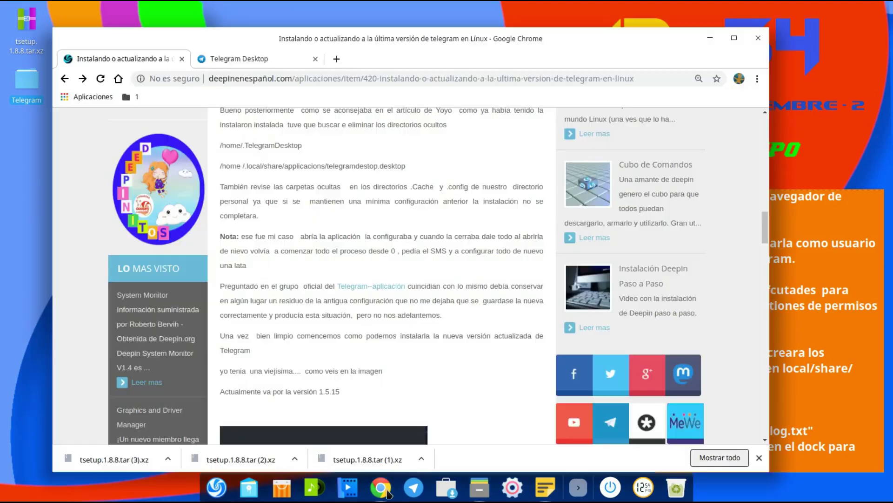
scroll(422, 255, "down", 10)
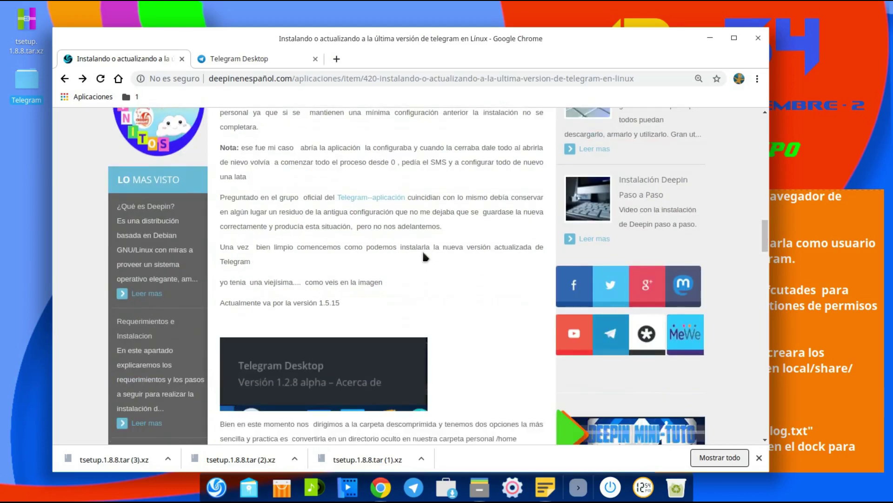
scroll(424, 256, "down", 5)
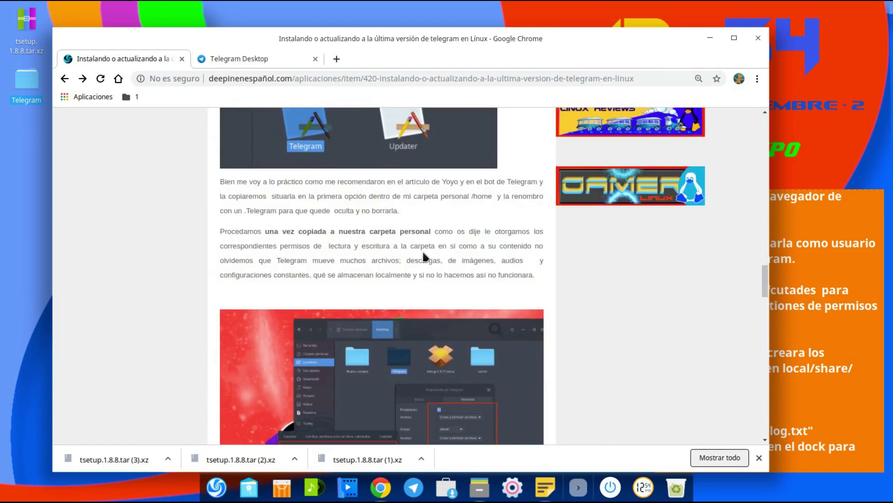
scroll(425, 256, "down", 12)
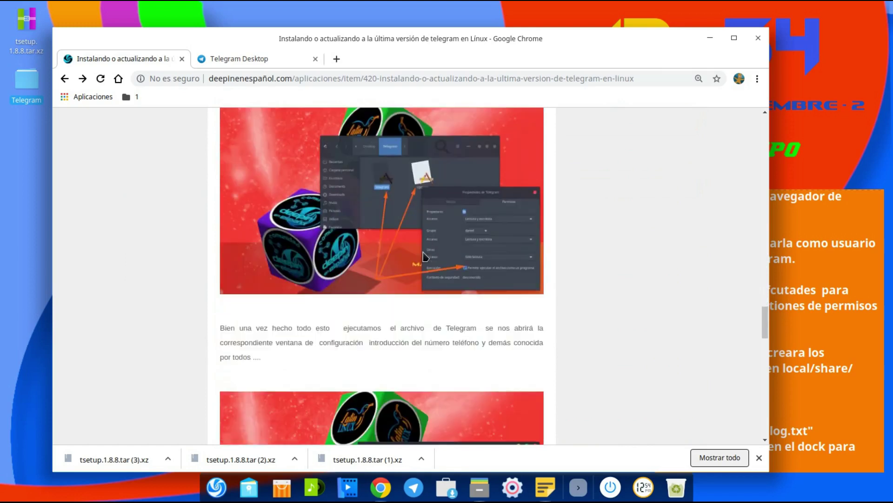
scroll(423, 254, "down", 9)
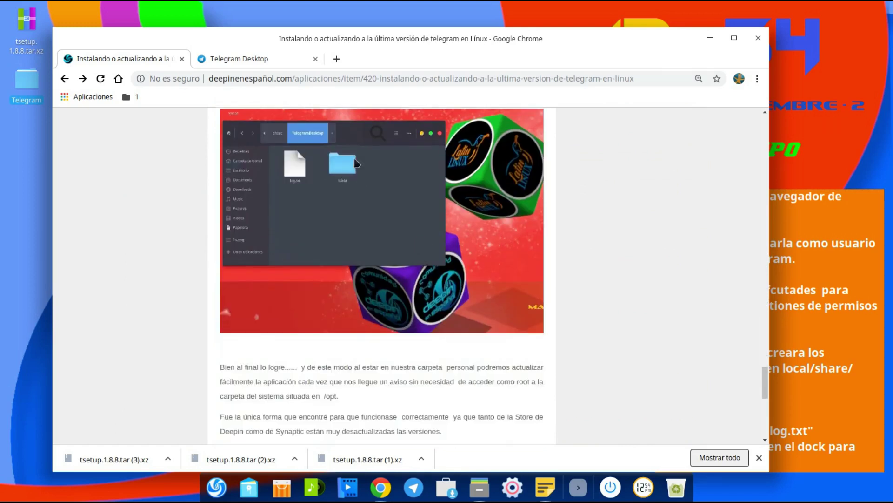
scroll(399, 291, "down", 6)
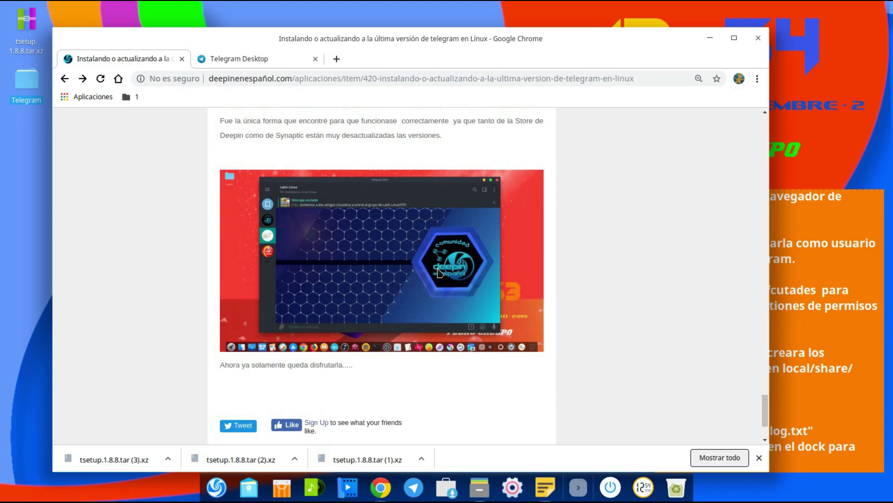
scroll(440, 273, "down", 1)
scroll(439, 272, "down", 2)
scroll(437, 271, "up", 1)
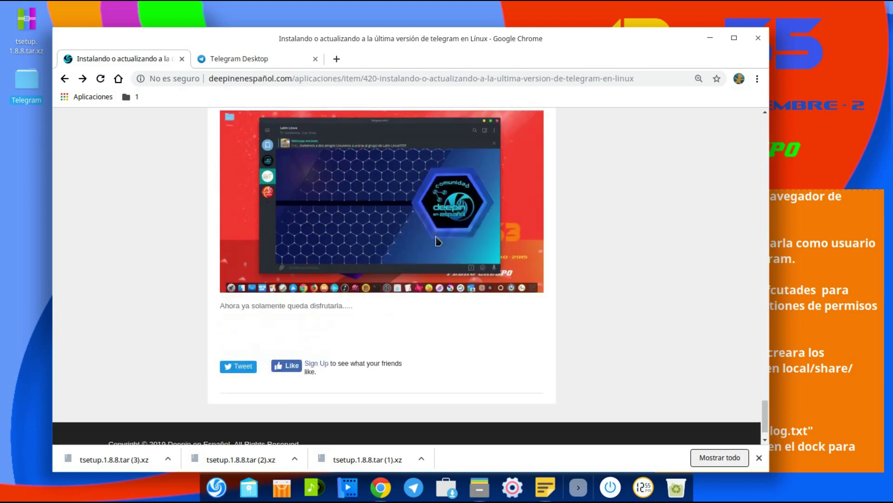
left_click(714, 40)
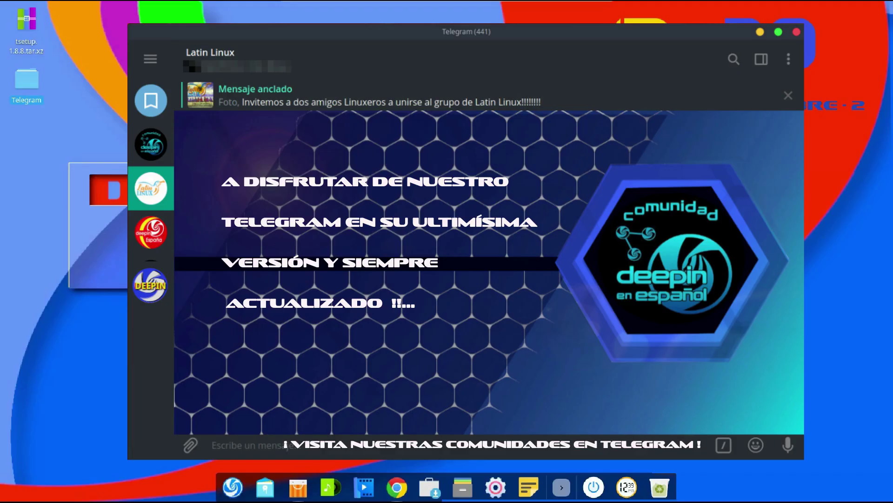